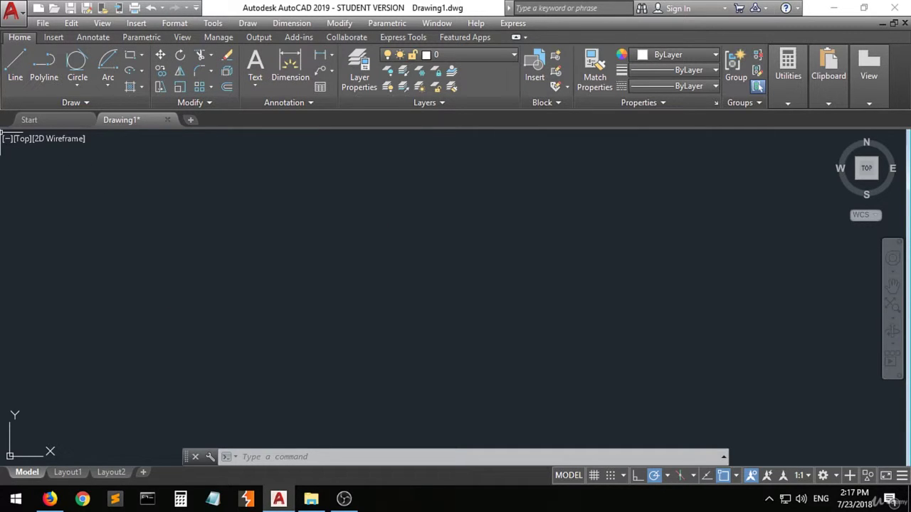
Step: Draw a closed, irregular four-sided shape from connected lines, returning to its top corner as the starting point
{"action": "left_click", "coordinate": [15, 68]}
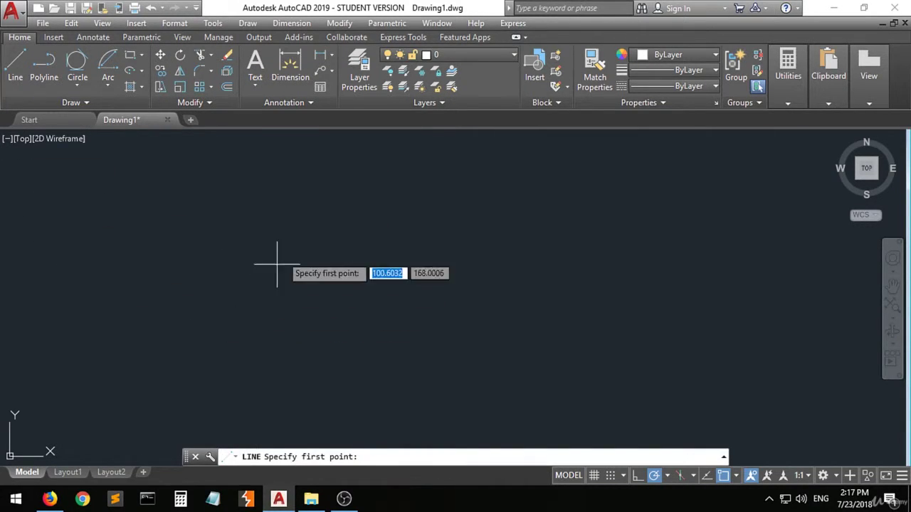
{"action": "left_click", "coordinate": [285, 207]}
{"action": "left_click", "coordinate": [354, 273]}
{"action": "left_click", "coordinate": [270, 300]}
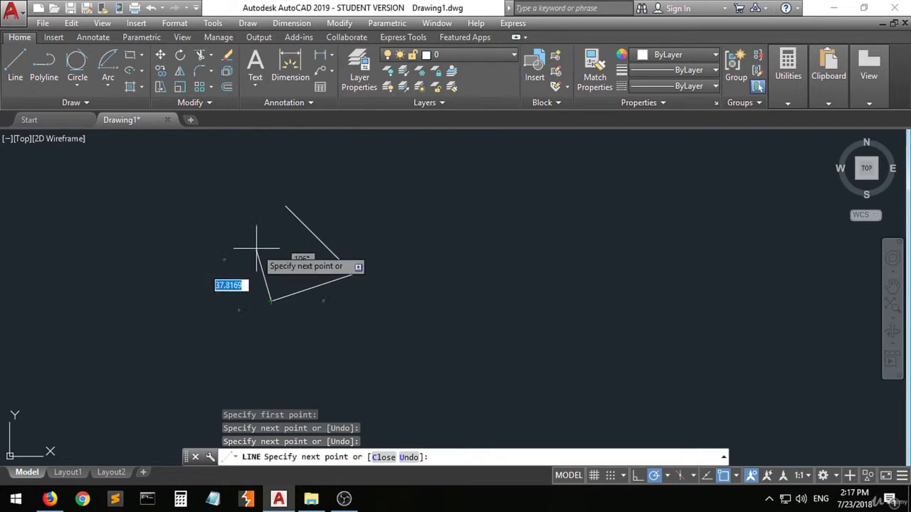
{"action": "left_click", "coordinate": [254, 236]}
{"action": "left_click", "coordinate": [287, 208]}
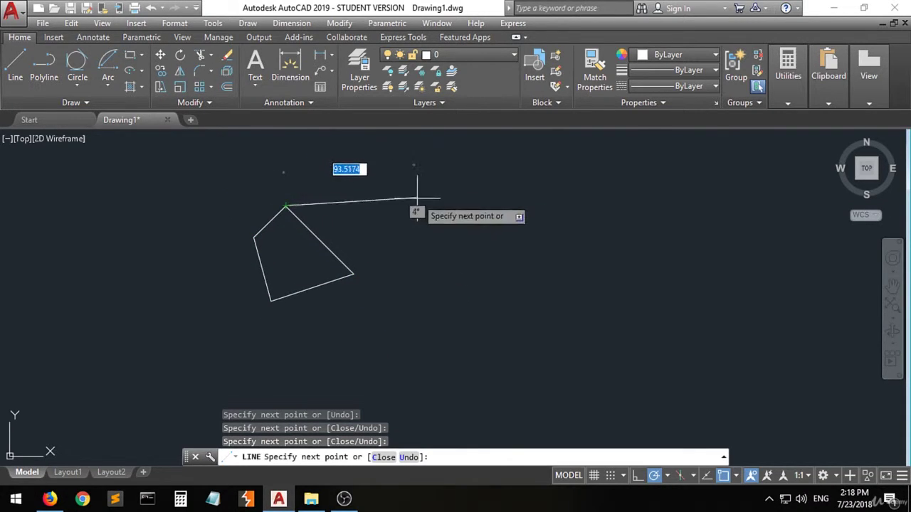
{"action": "key", "text": "Return"}
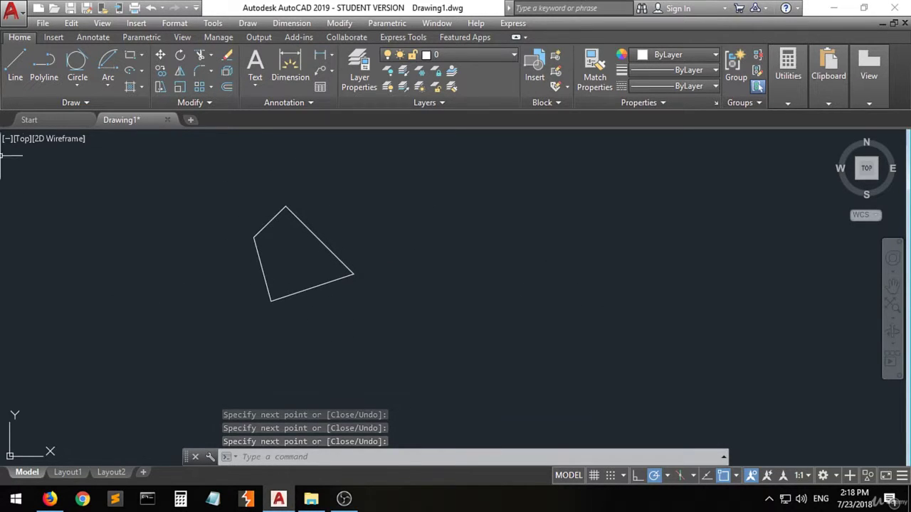
Step: Draw a single long, nearly horizontal line that passes through the four-sided shape close to its lowest corner
{"action": "left_click", "coordinate": [15, 65]}
{"action": "left_click", "coordinate": [122, 300]}
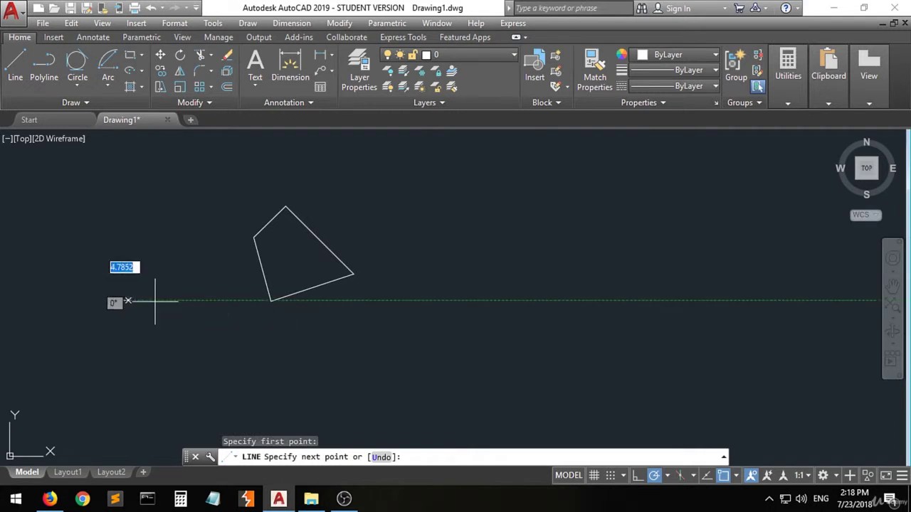
{"action": "left_click", "coordinate": [701, 289]}
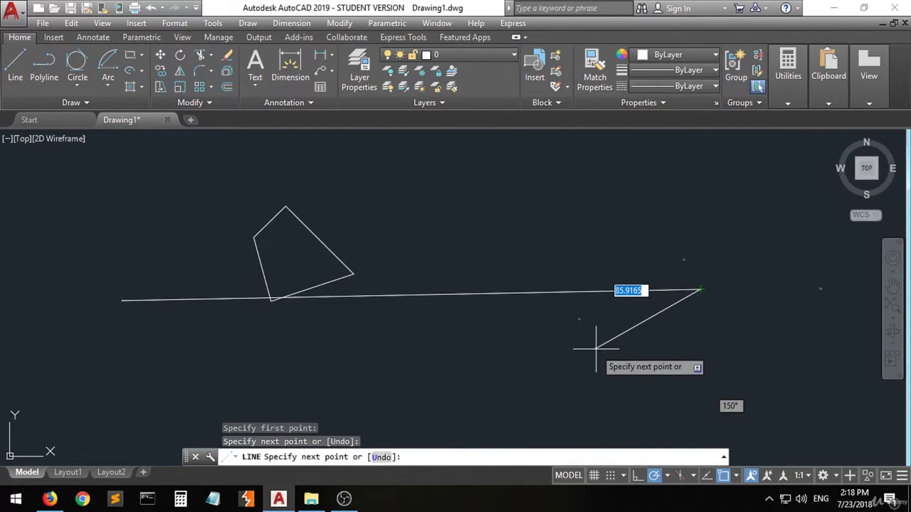
{"action": "key", "text": "Return"}
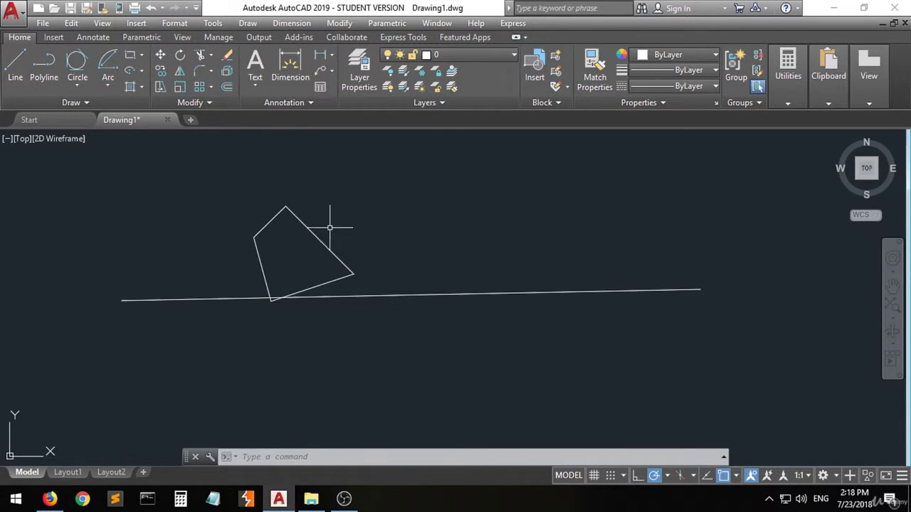
Step: Move the whole four-sided shape from its lowest corner to the right endpoint of the long line
{"action": "left_click", "coordinate": [344, 184]}
{"action": "left_click", "coordinate": [218, 264]}
{"action": "left_click", "coordinate": [318, 285]}
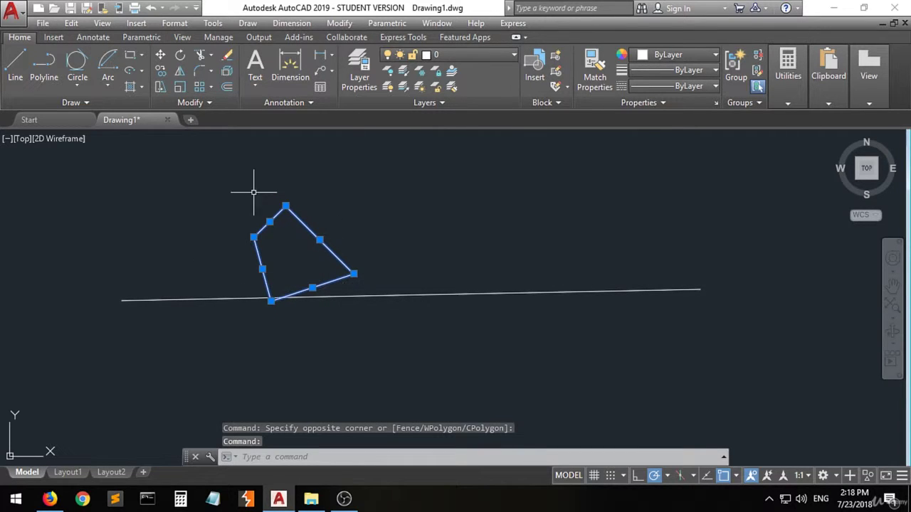
{"action": "left_click", "coordinate": [161, 56]}
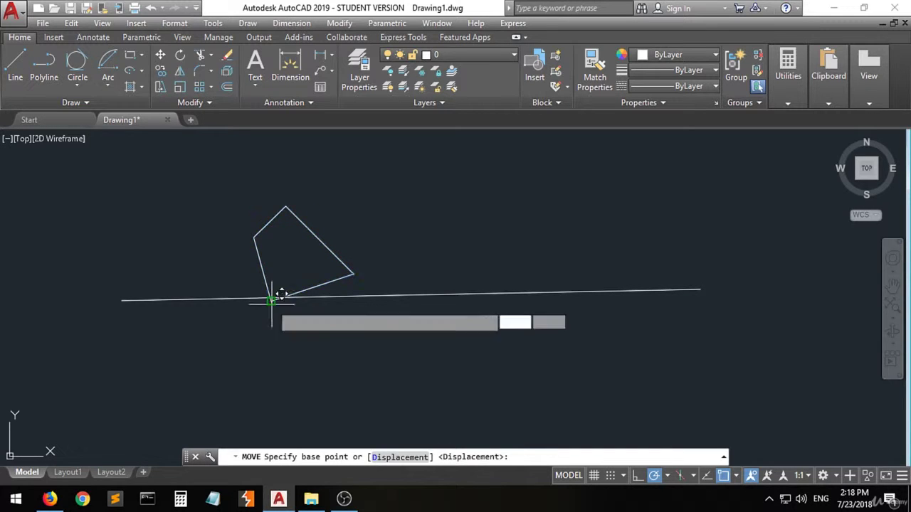
{"action": "left_click", "coordinate": [270, 300]}
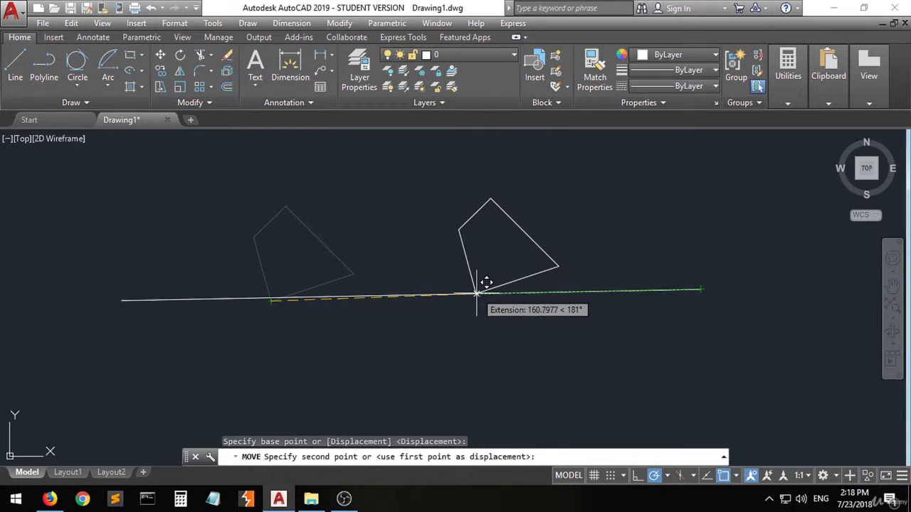
{"action": "left_click", "coordinate": [701, 288]}
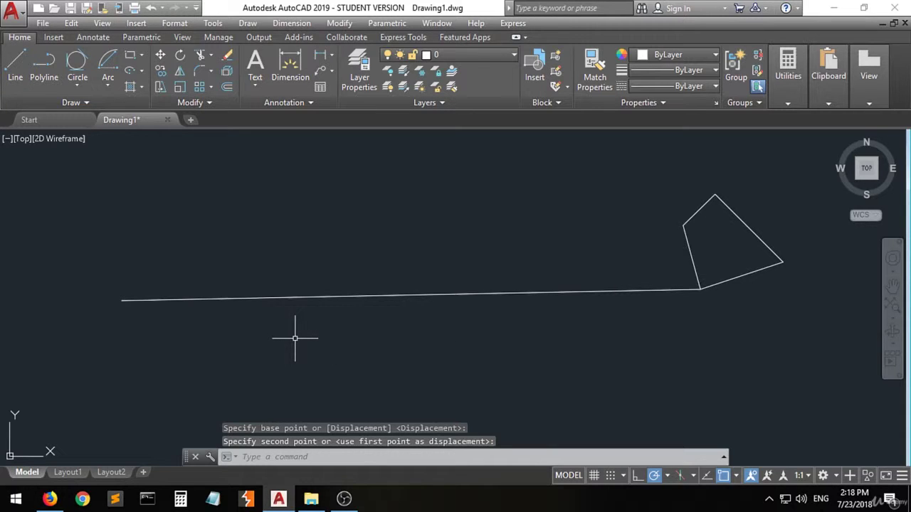
Step: Move the shape's four edges, using the lowest corner as base point, onto the long line near its left end
{"action": "left_click", "coordinate": [161, 56]}
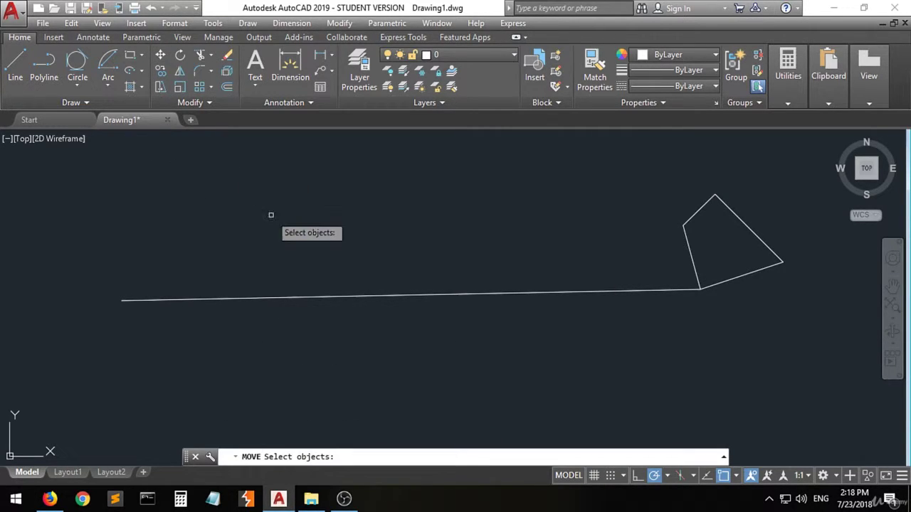
{"action": "left_click", "coordinate": [735, 214]}
{"action": "left_click", "coordinate": [701, 209]}
{"action": "left_click", "coordinate": [689, 246]}
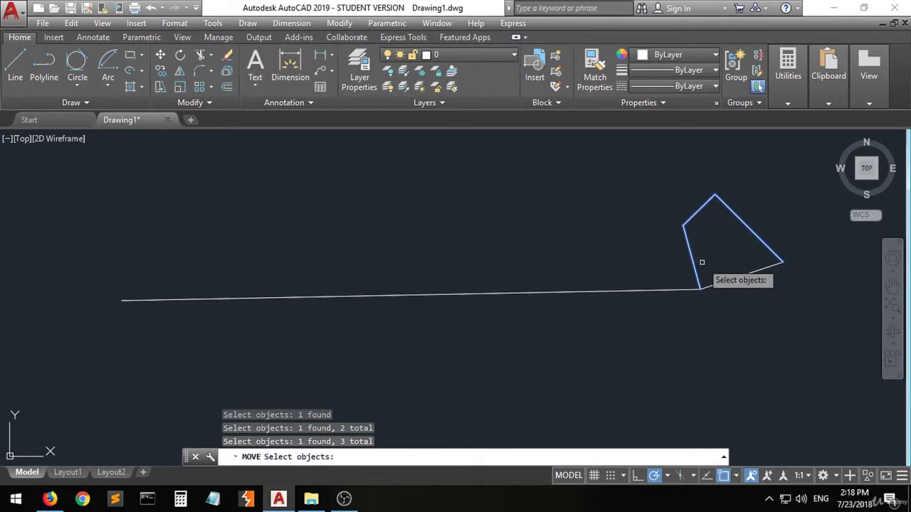
{"action": "left_click", "coordinate": [732, 275]}
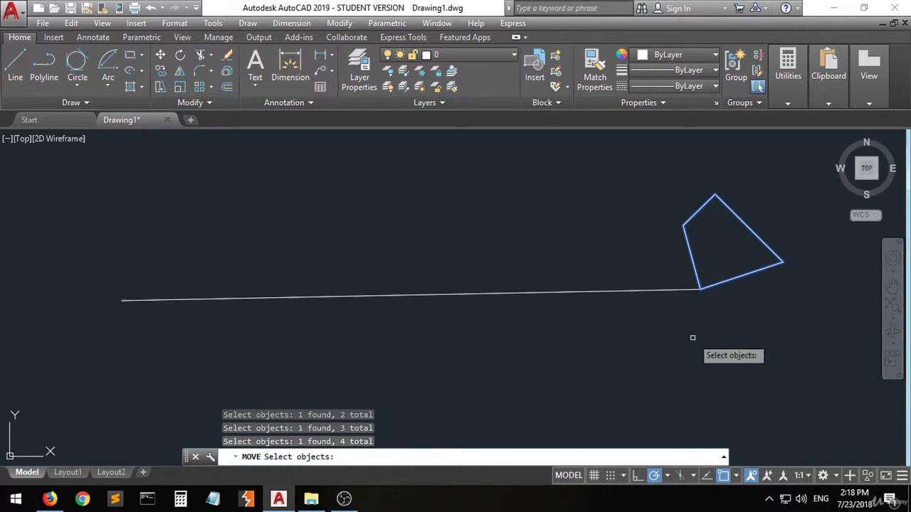
{"action": "key", "text": "Return"}
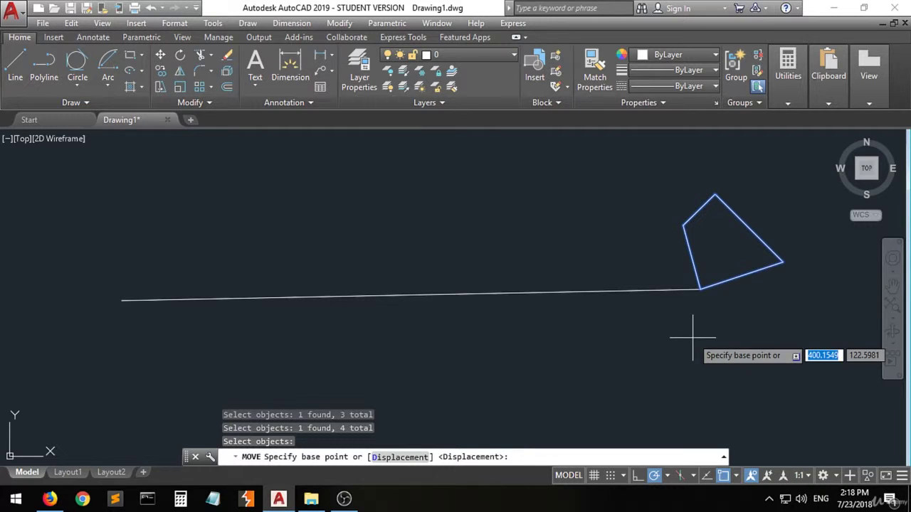
{"action": "left_click", "coordinate": [701, 289]}
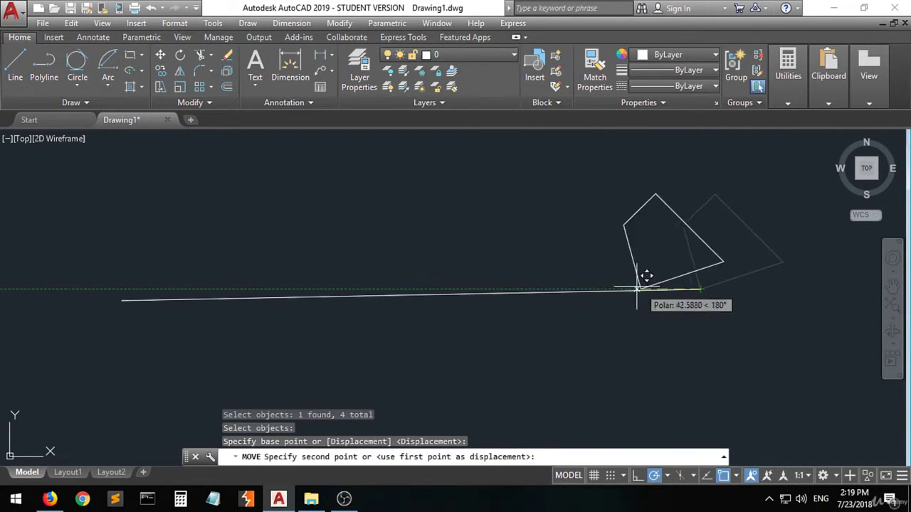
{"action": "left_click", "coordinate": [256, 296]}
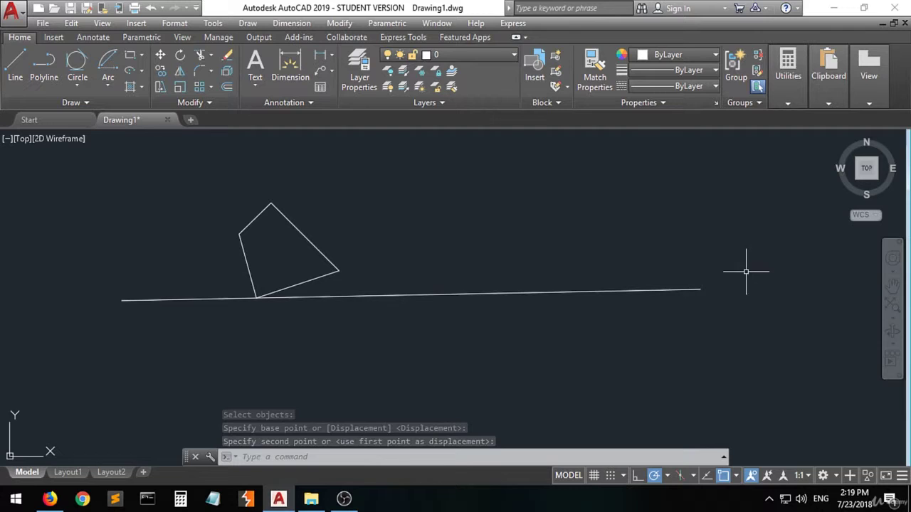
Step: Move only the shape's long upper-right edge from its lower endpoint to the right endpoint of the long line
{"action": "left_click", "coordinate": [310, 240]}
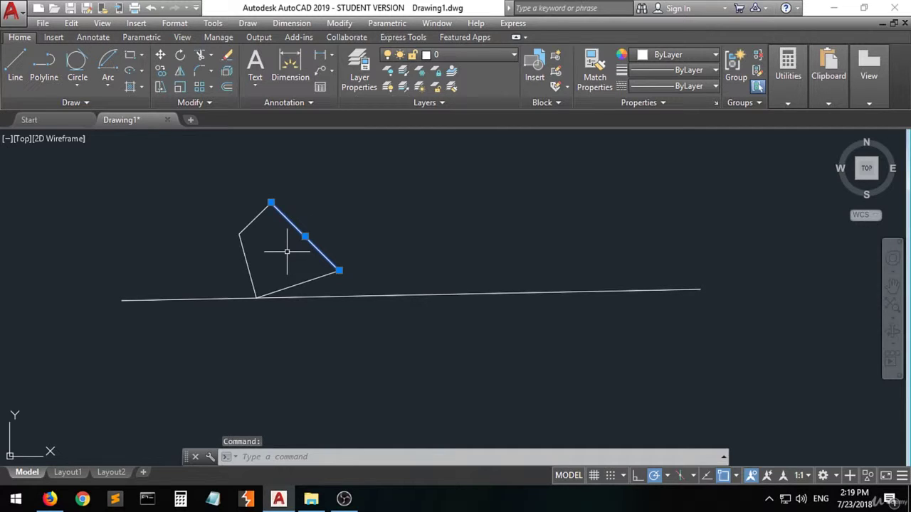
{"action": "left_click", "coordinate": [160, 57]}
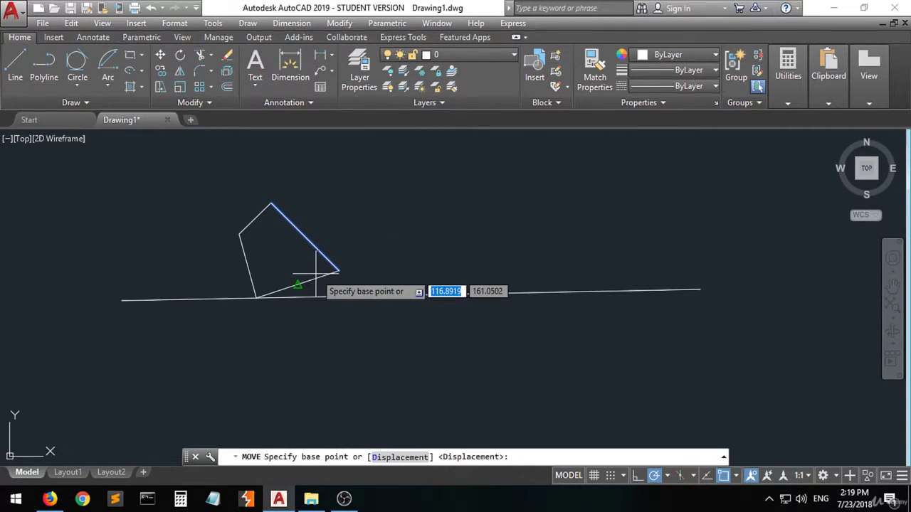
{"action": "left_click", "coordinate": [339, 270]}
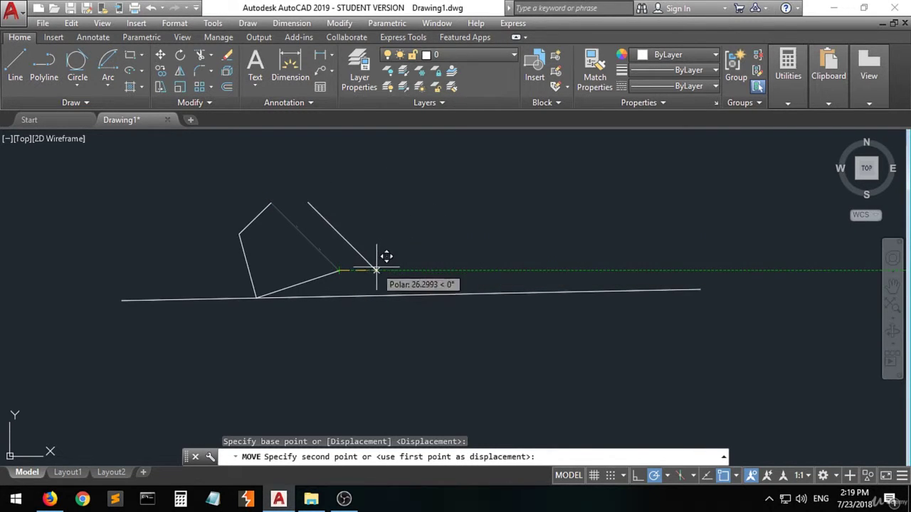
{"action": "left_click", "coordinate": [702, 288]}
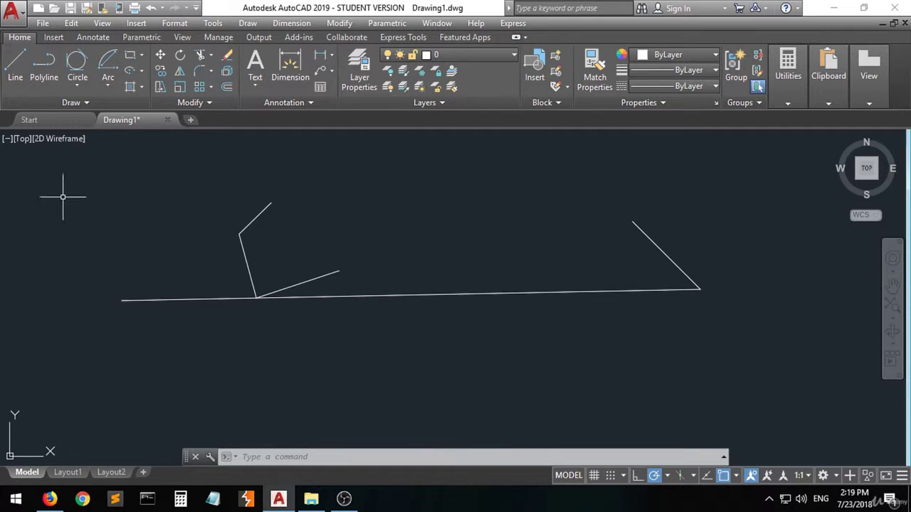
Step: Draw a three-point circle tangent to the long line and the shape's left edge, with its third point on the short upper edge
{"action": "left_click", "coordinate": [76, 63]}
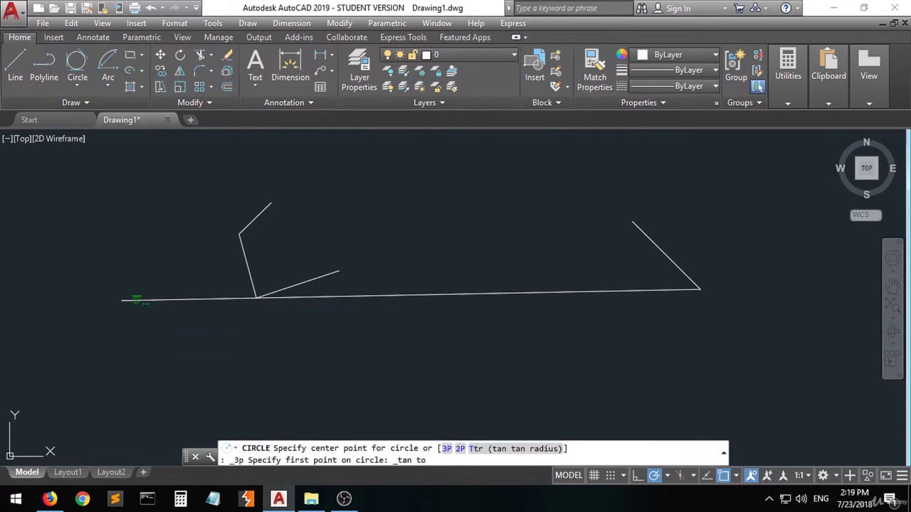
{"action": "left_click", "coordinate": [135, 299]}
{"action": "left_click", "coordinate": [245, 263]}
{"action": "left_click", "coordinate": [179, 238]}
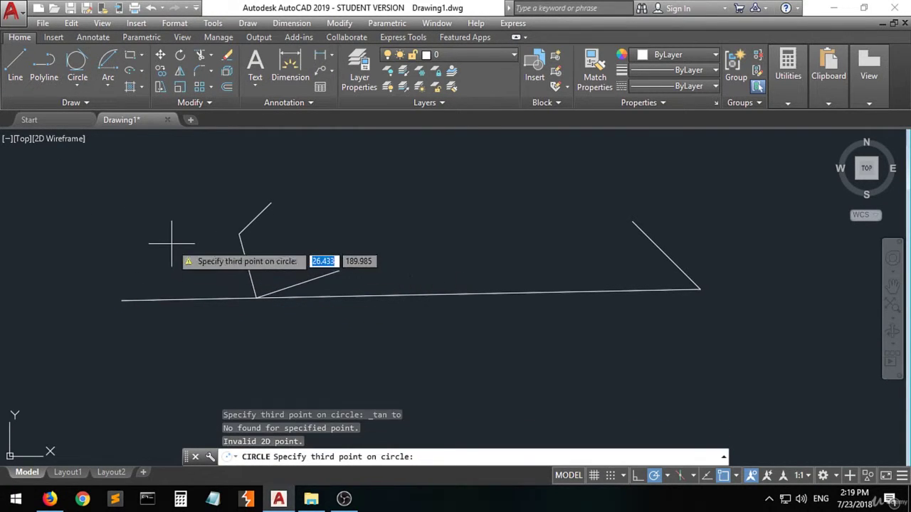
{"action": "left_click", "coordinate": [263, 212]}
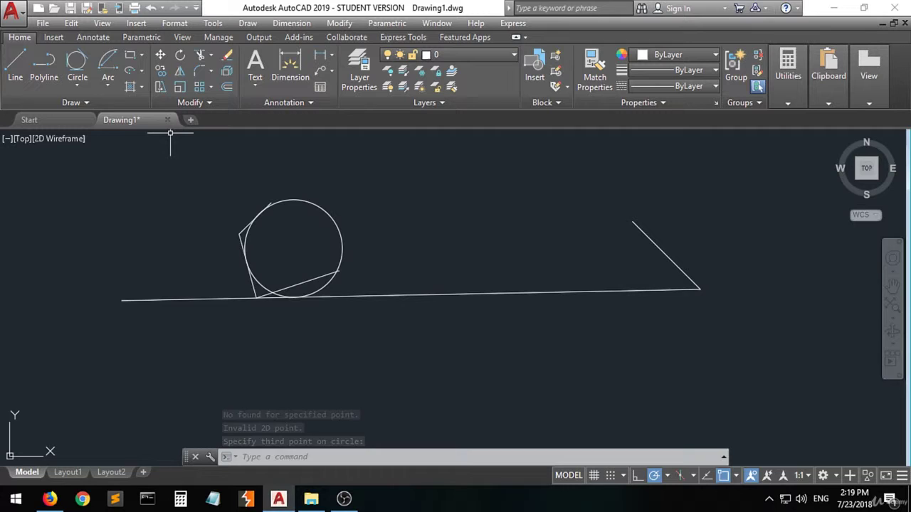
Step: Move the circle from its bottom quadrant point to the upper endpoint of the slanted line at the long line's right end
{"action": "left_click", "coordinate": [321, 206]}
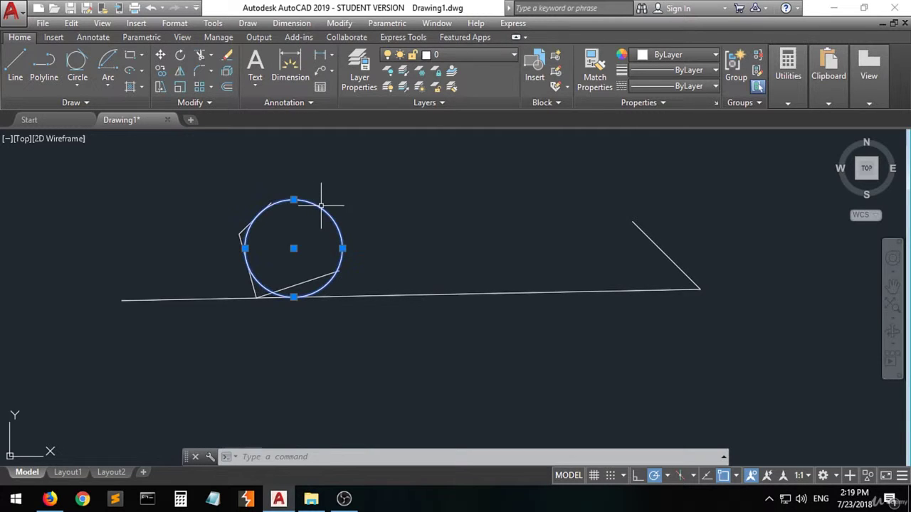
{"action": "left_click", "coordinate": [161, 56]}
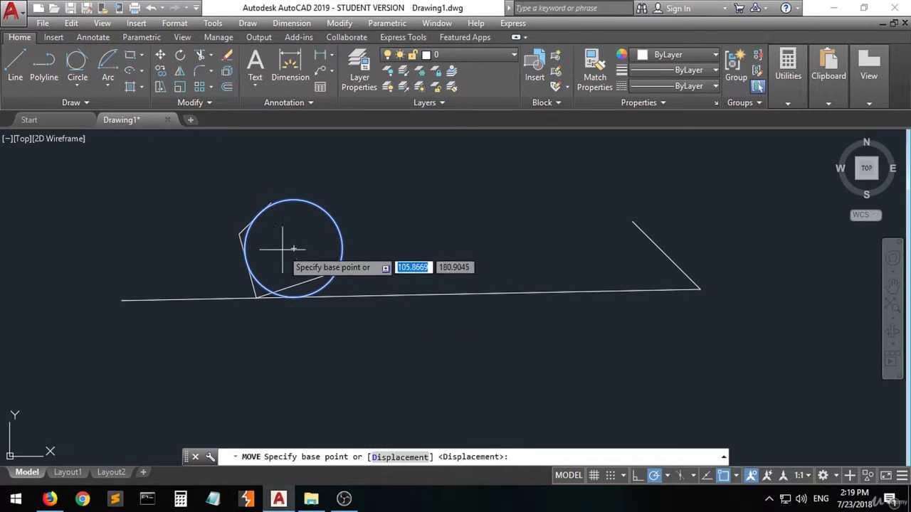
{"action": "left_click", "coordinate": [294, 296]}
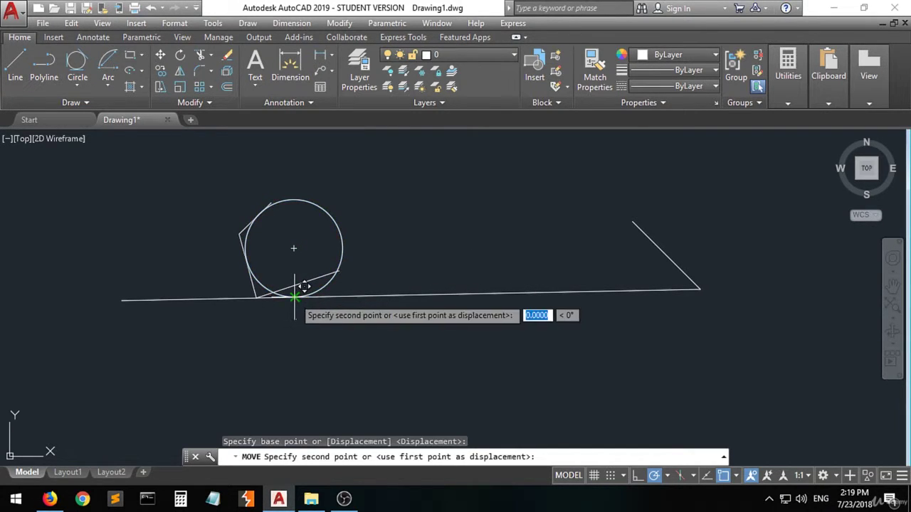
{"action": "left_click", "coordinate": [633, 222]}
{"action": "scroll", "coordinate": [460, 263], "scroll_direction": "down", "scroll_amount": 2}
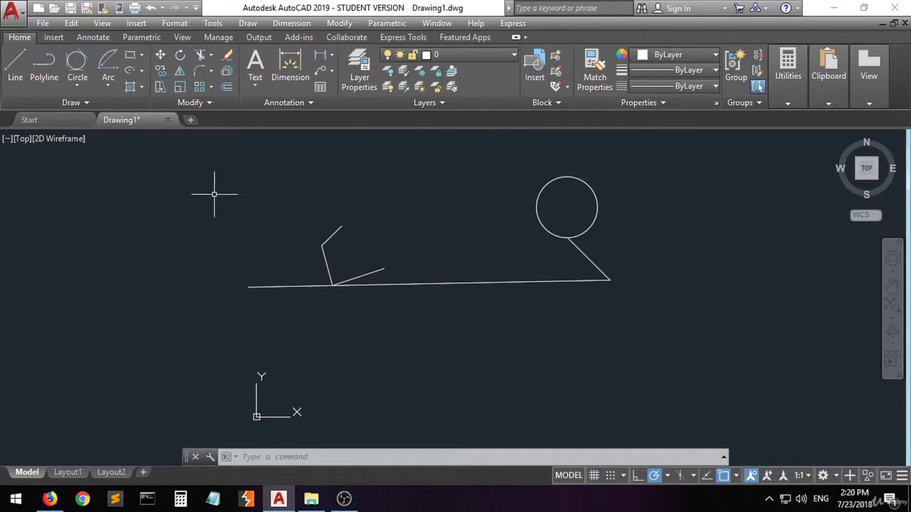
Step: Rotate the shape's three remaining edges about their free upper endpoint, flipping them to stand above the long line
{"action": "left_click", "coordinate": [180, 59]}
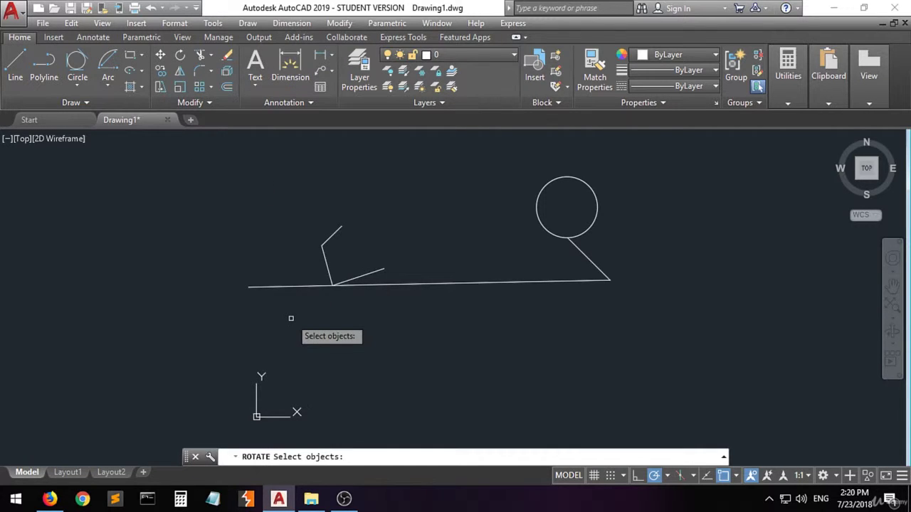
{"action": "key", "text": "Escape"}
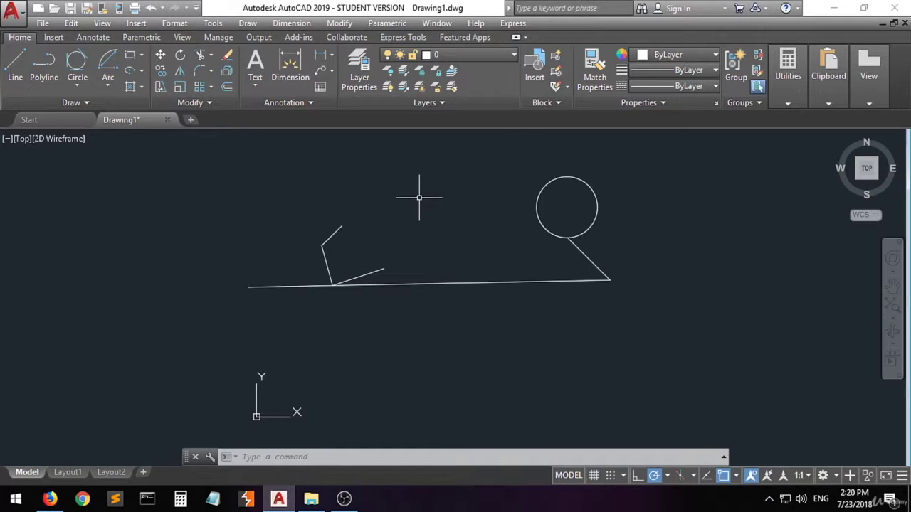
{"action": "left_click", "coordinate": [400, 208]}
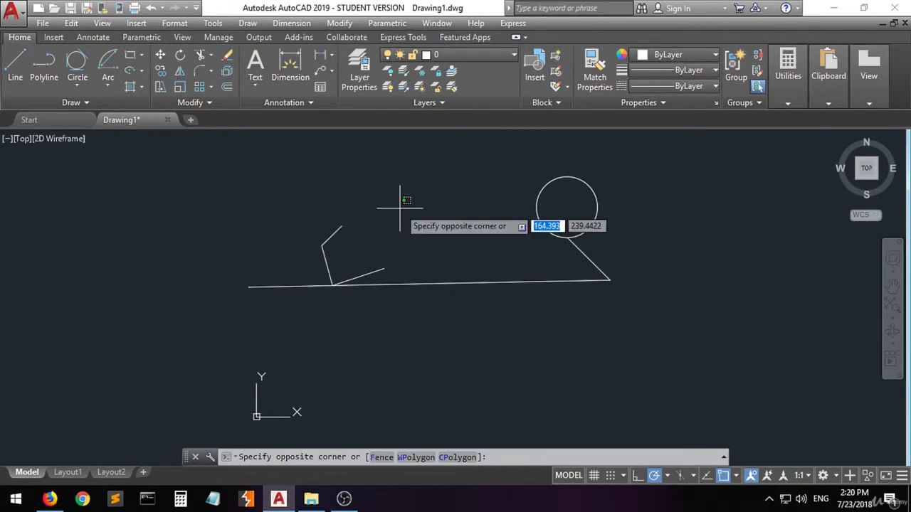
{"action": "left_click", "coordinate": [297, 278]}
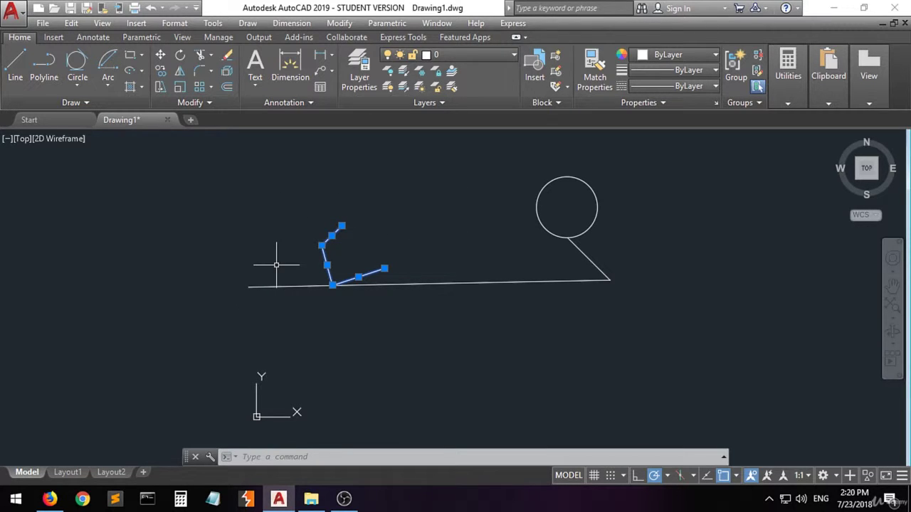
{"action": "left_click", "coordinate": [180, 56]}
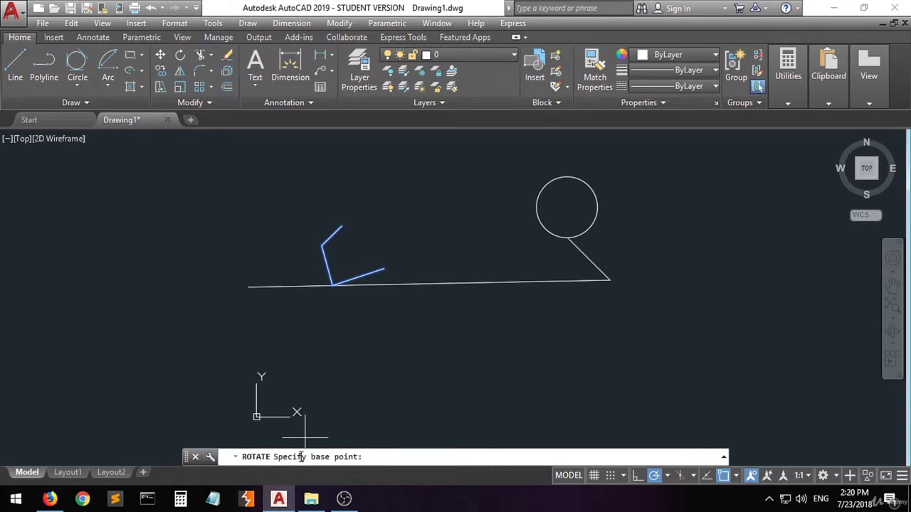
{"action": "left_click", "coordinate": [341, 227]}
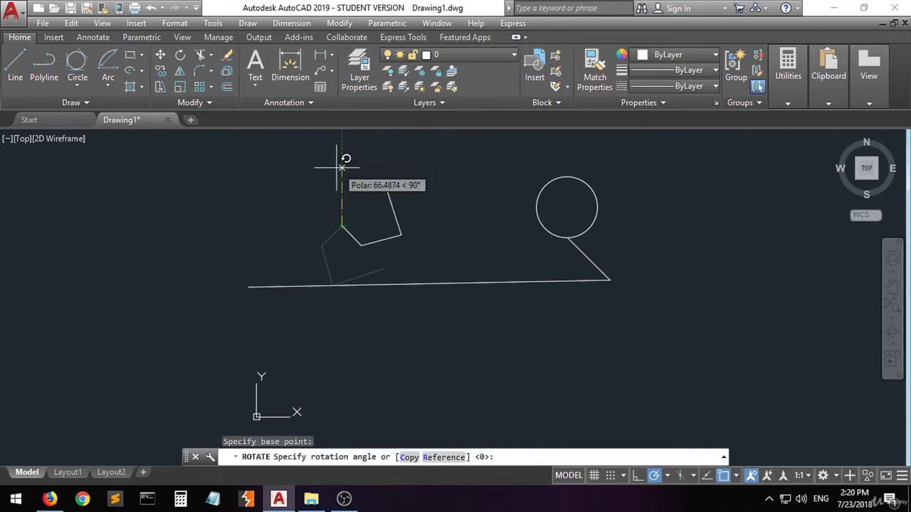
{"action": "left_click", "coordinate": [267, 198]}
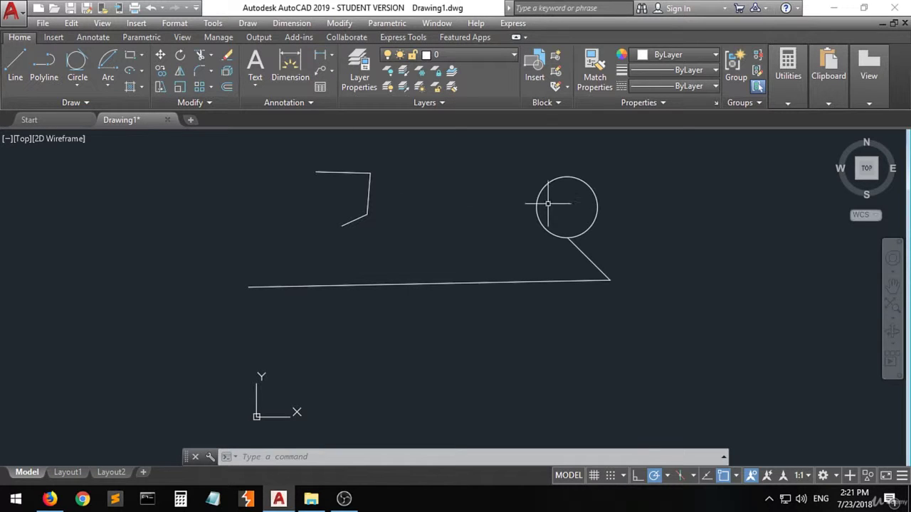
Step: Rotate the three-edge shape slightly clockwise about its upper-right corner
{"action": "left_click", "coordinate": [180, 57]}
{"action": "left_click", "coordinate": [388, 158]}
{"action": "left_click", "coordinate": [285, 269]}
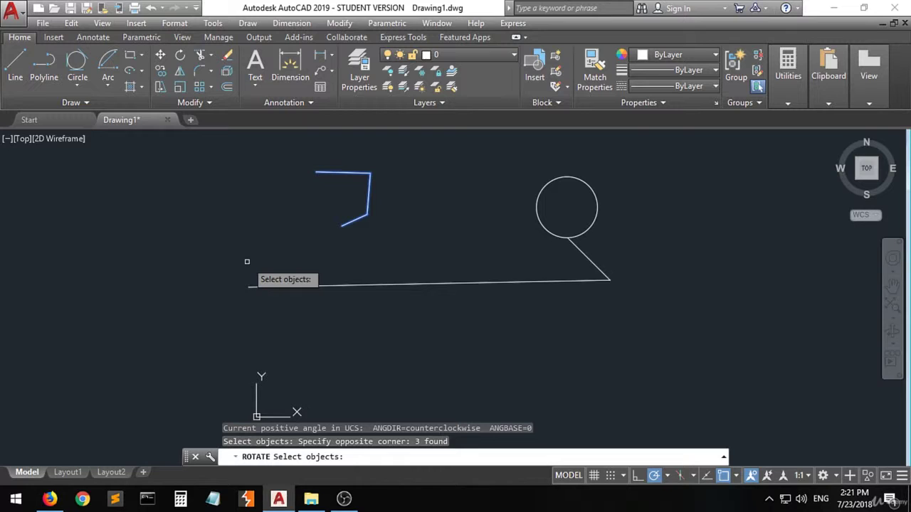
{"action": "key", "text": "Return"}
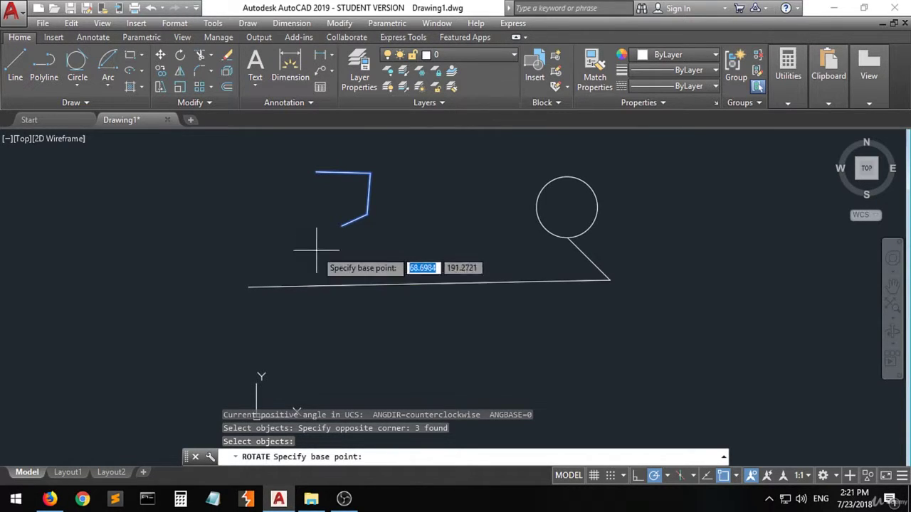
{"action": "left_click", "coordinate": [370, 172]}
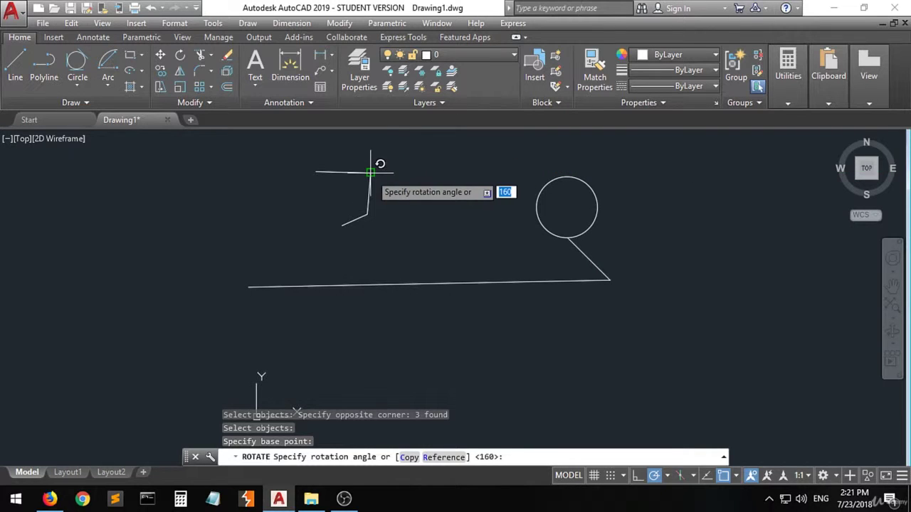
{"action": "left_click", "coordinate": [451, 219]}
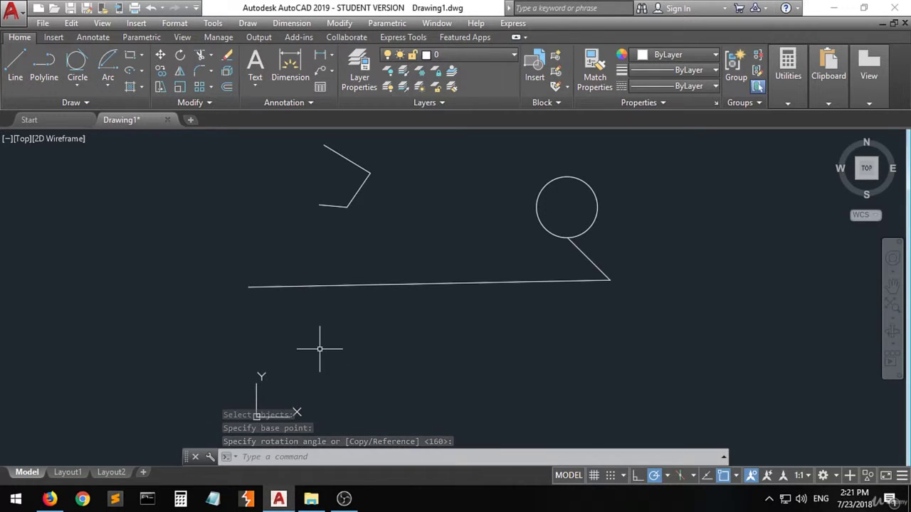
Step: Draw a slanted line across the rotated shape so that it crosses both the upper and lower edges
{"action": "left_click", "coordinate": [22, 83]}
{"action": "left_click", "coordinate": [312, 226]}
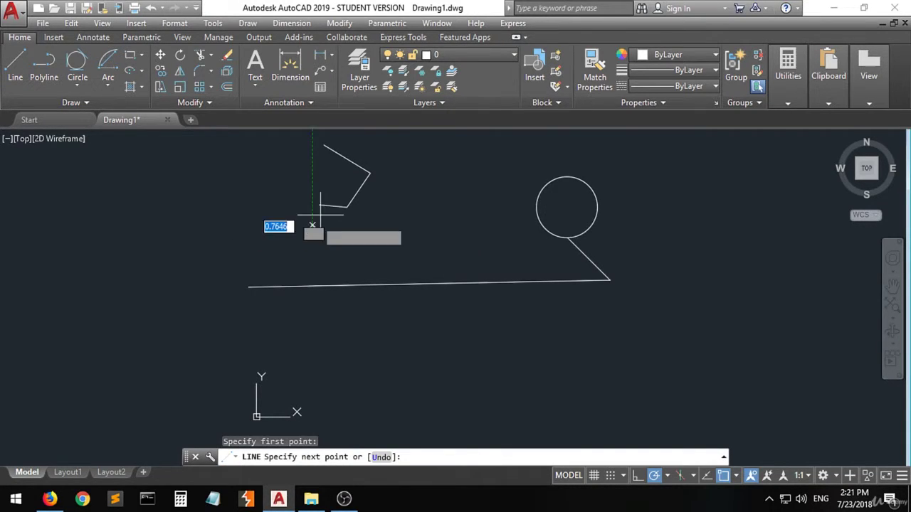
{"action": "left_click", "coordinate": [369, 142]}
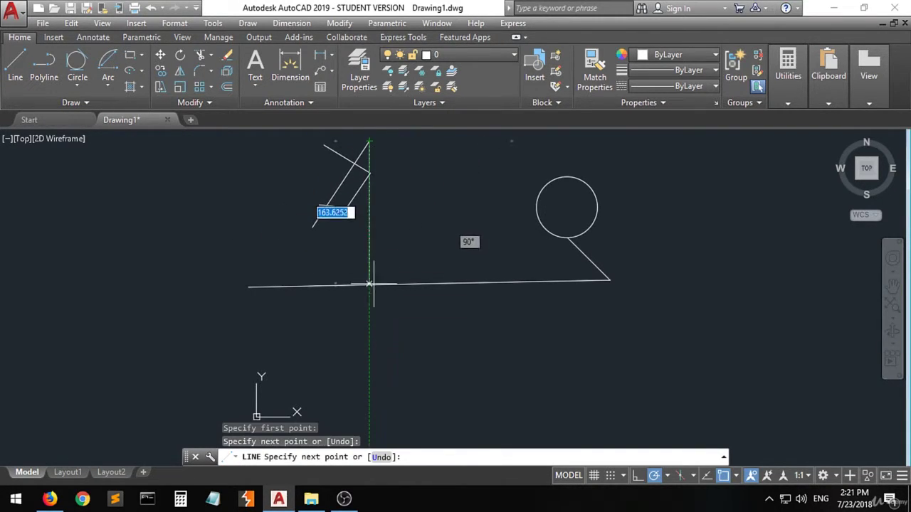
{"action": "key", "text": "Return"}
Step: Delete the shape's whole upper edge and undo the deletion
{"action": "scroll", "coordinate": [402, 341], "scroll_direction": "down", "scroll_amount": 3}
{"action": "scroll", "coordinate": [364, 237], "scroll_direction": "up", "scroll_amount": 3}
{"action": "scroll", "coordinate": [364, 236], "scroll_direction": "up", "scroll_amount": 4}
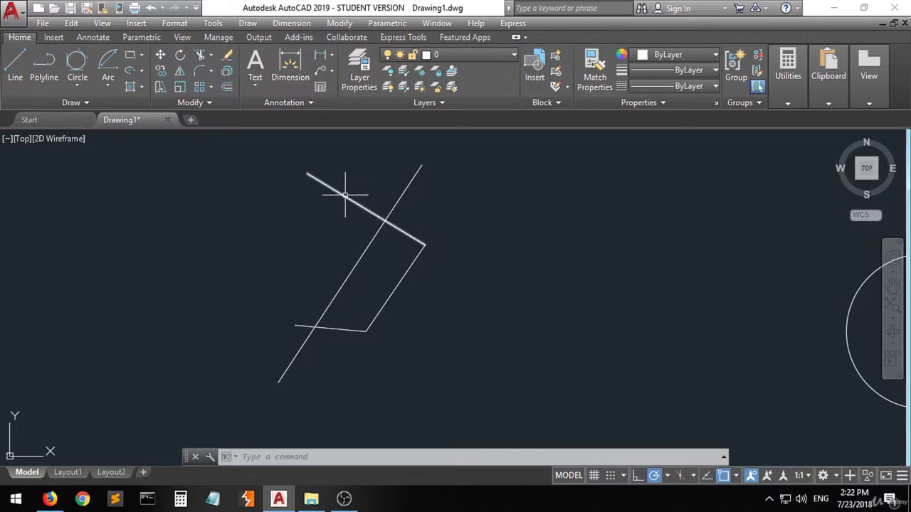
{"action": "left_click", "coordinate": [325, 183]}
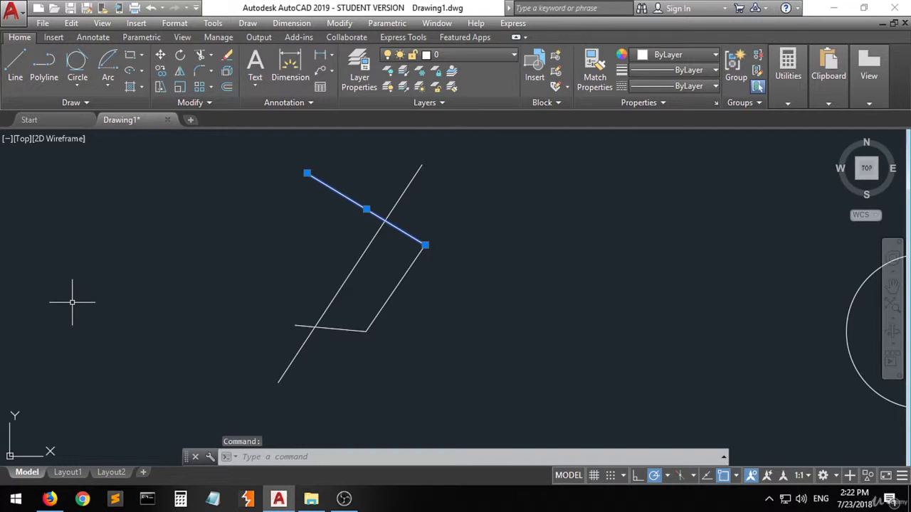
{"action": "key", "text": "Delete"}
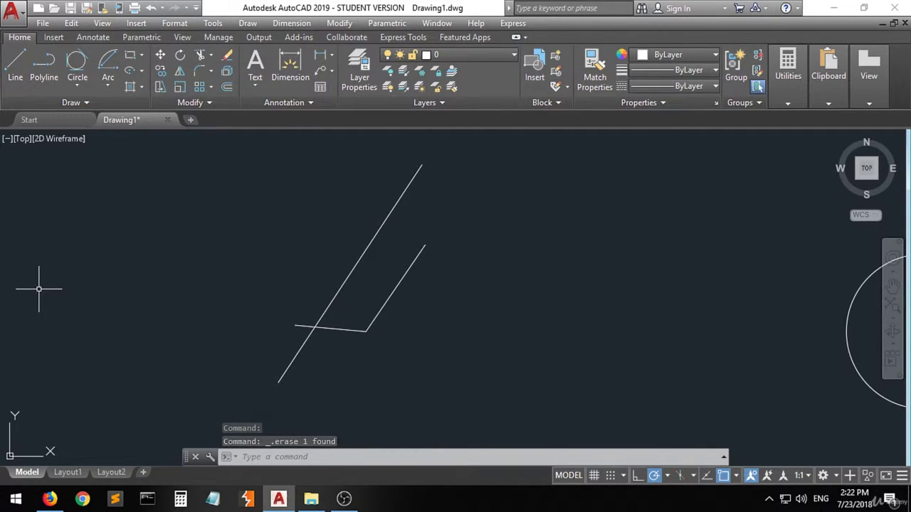
{"action": "key", "text": "ctrl+z"}
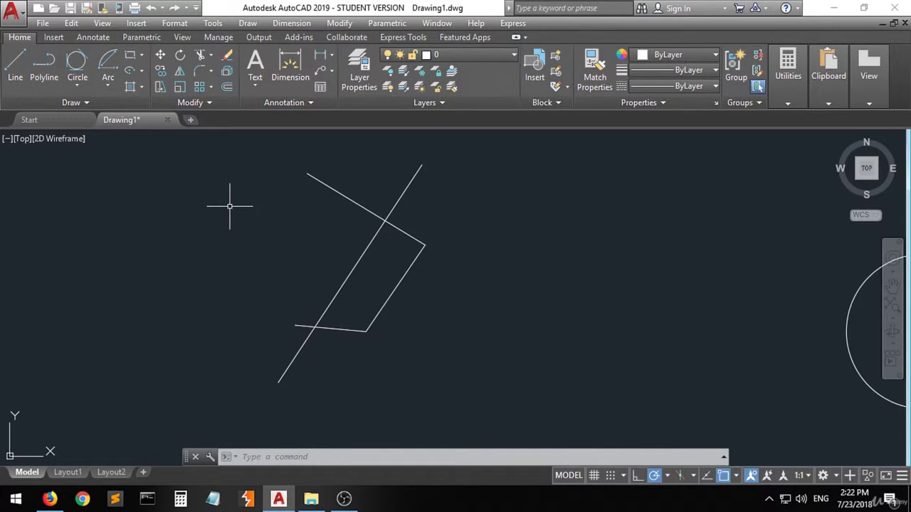
Step: Trim the part of the upper edge left of the slanted line, using those two lines as cutting edges
{"action": "left_click", "coordinate": [200, 56]}
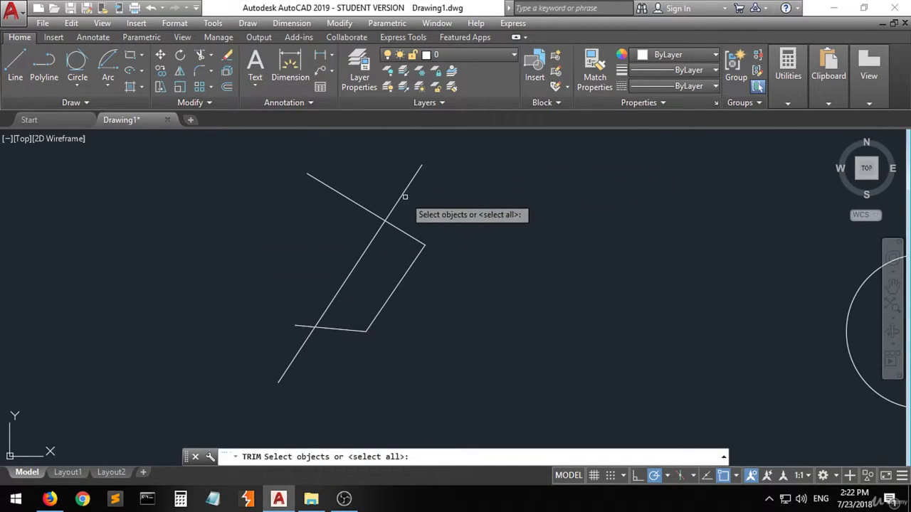
{"action": "left_click", "coordinate": [381, 226]}
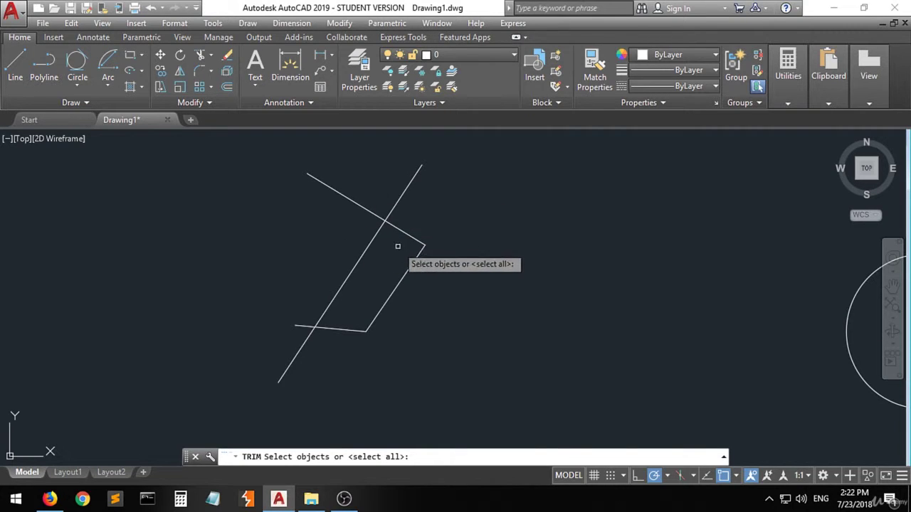
{"action": "left_click", "coordinate": [382, 224], "text": "shift"}
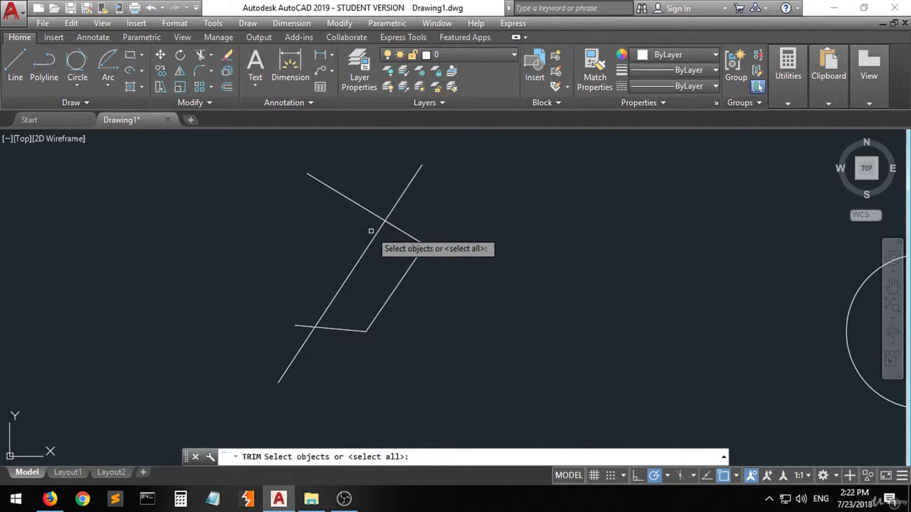
{"action": "left_click", "coordinate": [436, 150]}
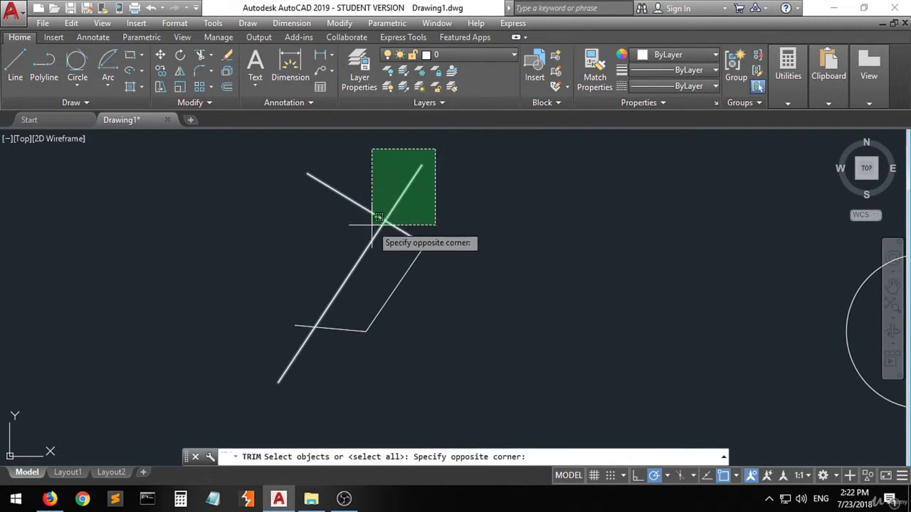
{"action": "left_click", "coordinate": [360, 228]}
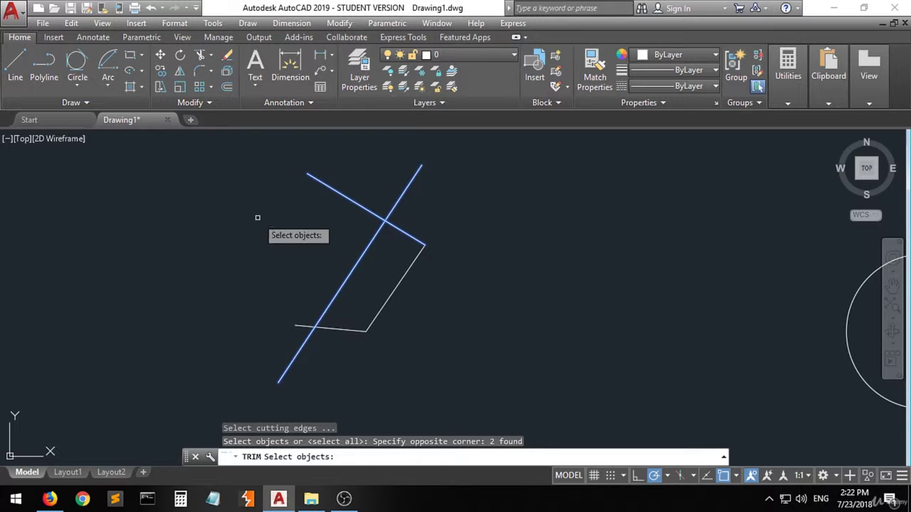
{"action": "key", "text": "Return"}
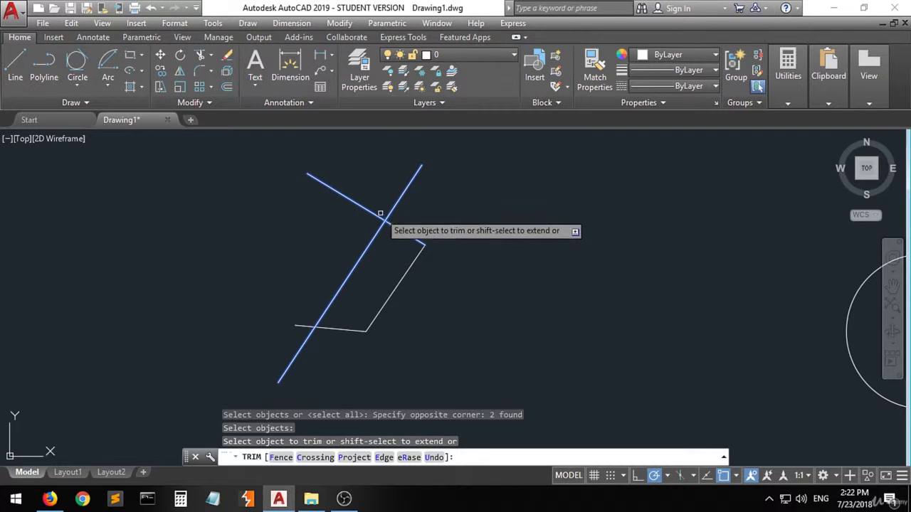
{"action": "left_click", "coordinate": [340, 192]}
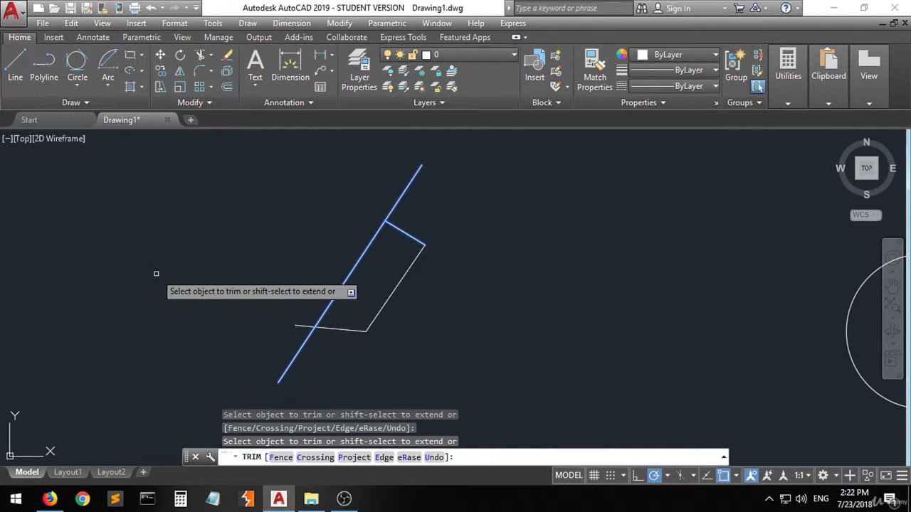
{"action": "key", "text": "Return"}
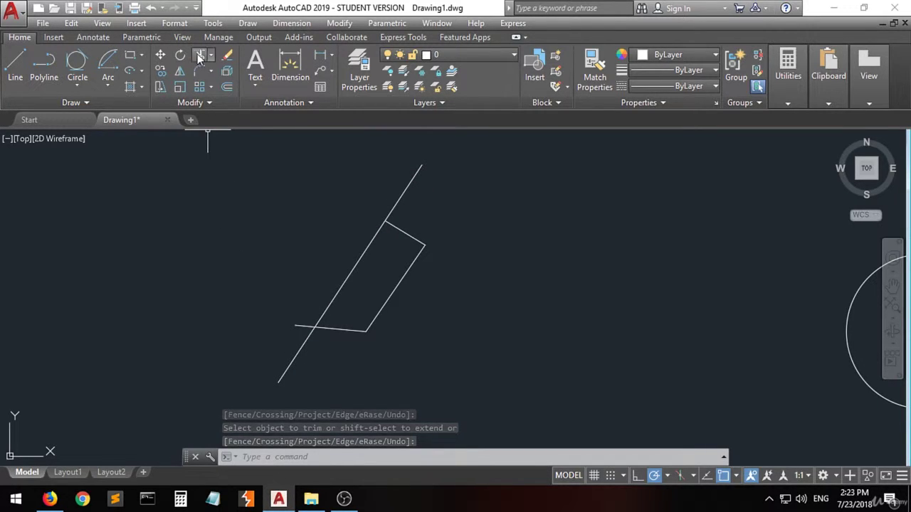
Step: Trim the slanted line's overhang above the upper edge, using the three upper lines as cutting edges
{"action": "left_click", "coordinate": [200, 54]}
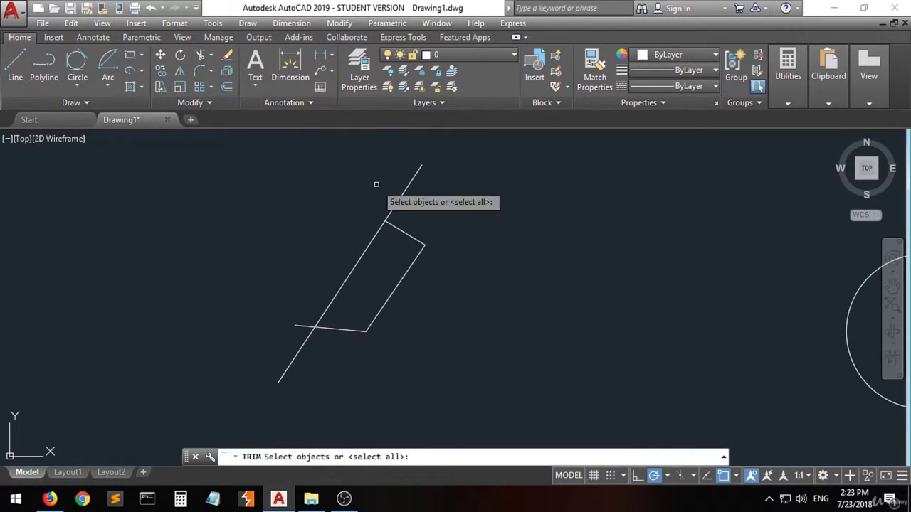
{"action": "left_click", "coordinate": [451, 150]}
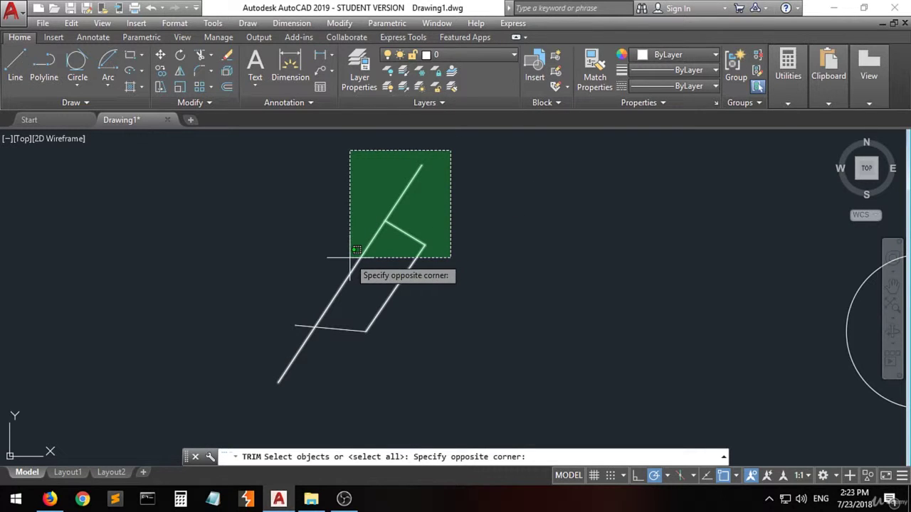
{"action": "left_click", "coordinate": [349, 258]}
{"action": "key", "text": "Return"}
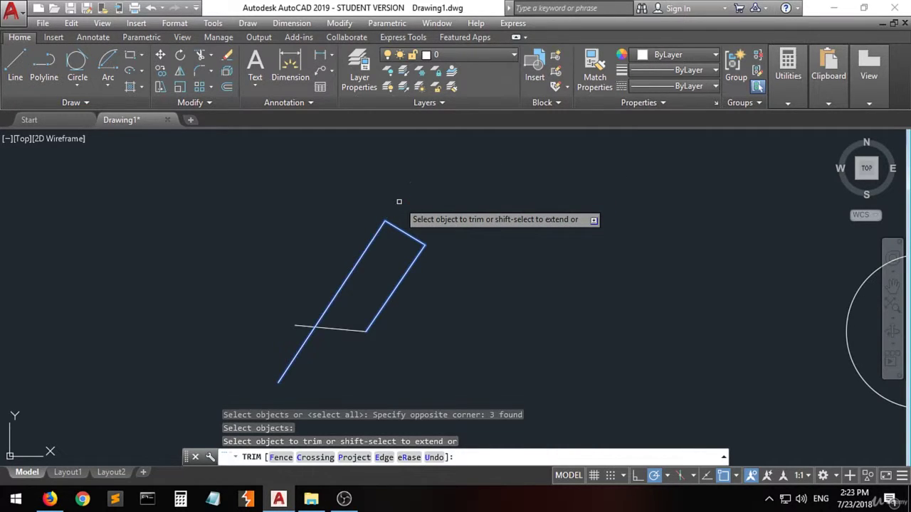
{"action": "left_click", "coordinate": [399, 201]}
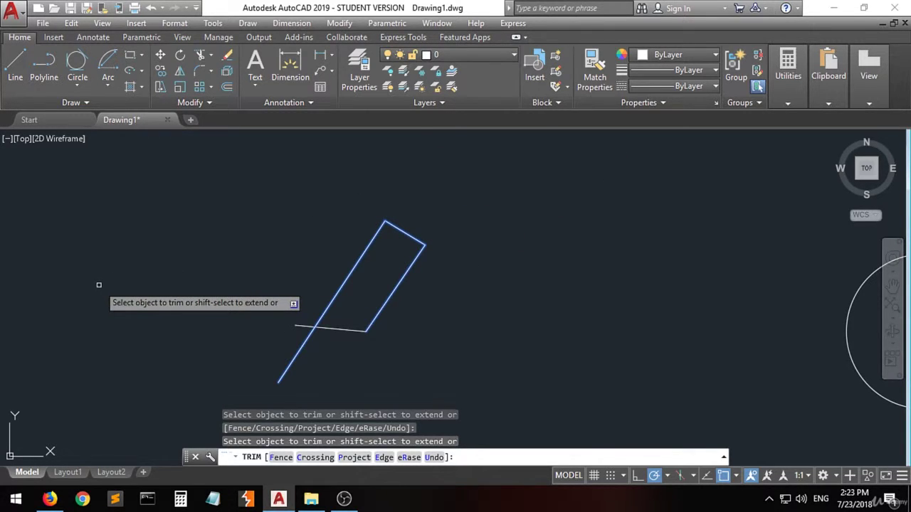
{"action": "key", "text": "Return"}
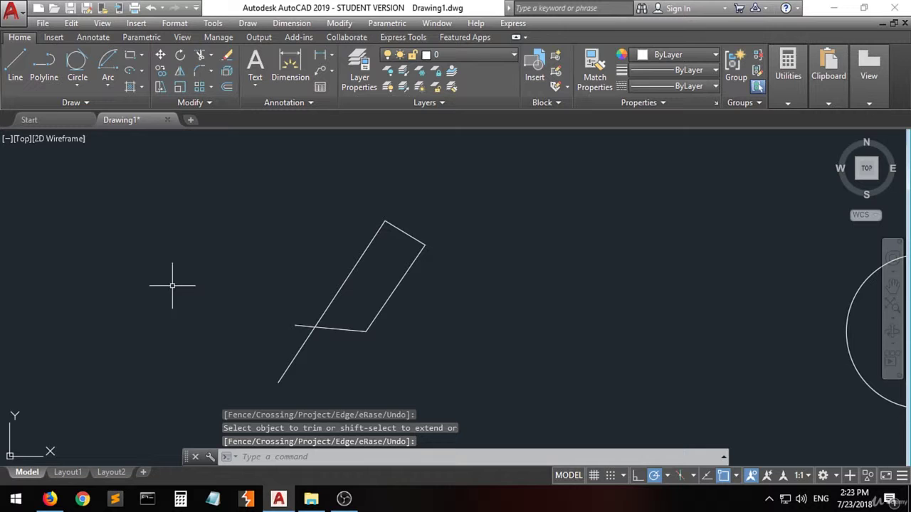
Step: Trim both overhanging ends at the lower-left crossing, using the slanted line and the lower edge as cutting edges, to close the shape
{"action": "left_click", "coordinate": [201, 60]}
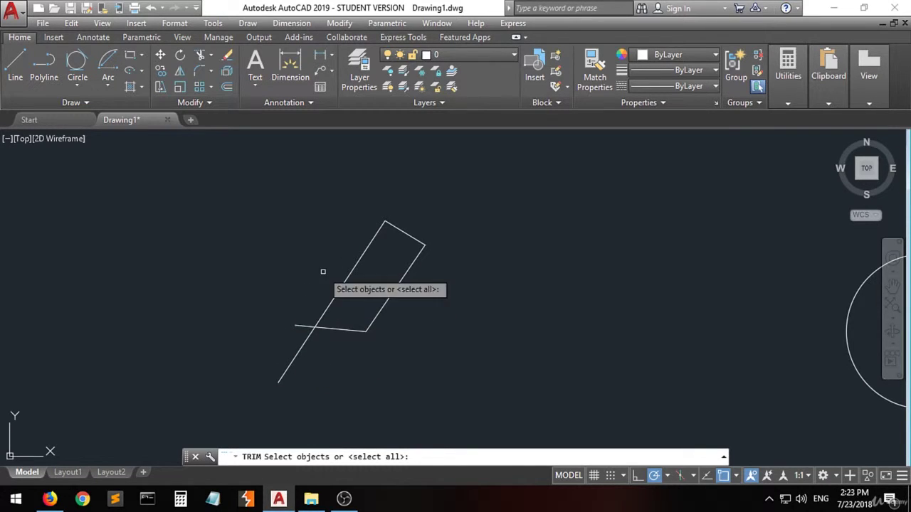
{"action": "left_click", "coordinate": [339, 258]}
{"action": "left_click", "coordinate": [247, 420]}
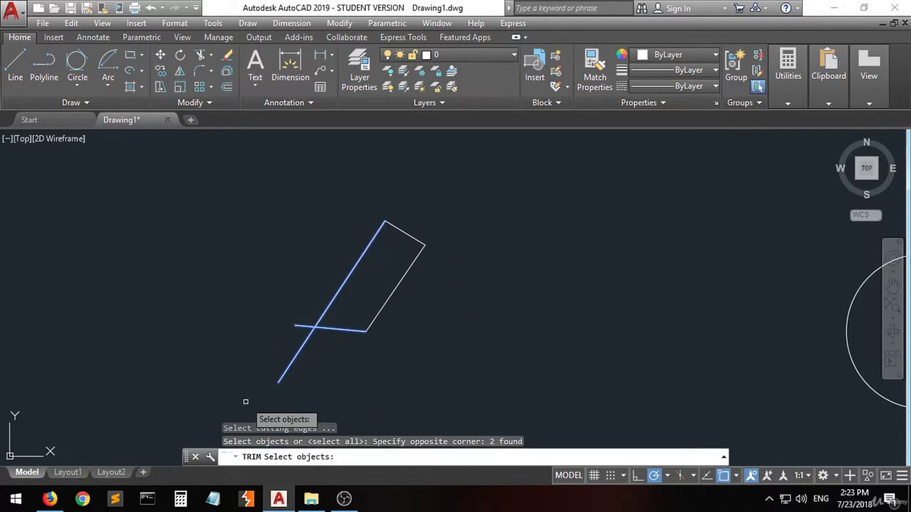
{"action": "key", "text": "Return"}
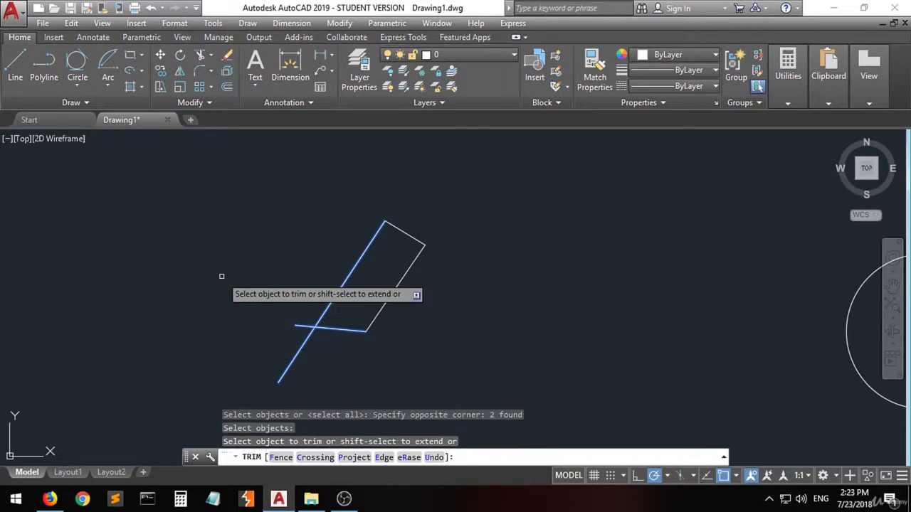
{"action": "left_click", "coordinate": [301, 325]}
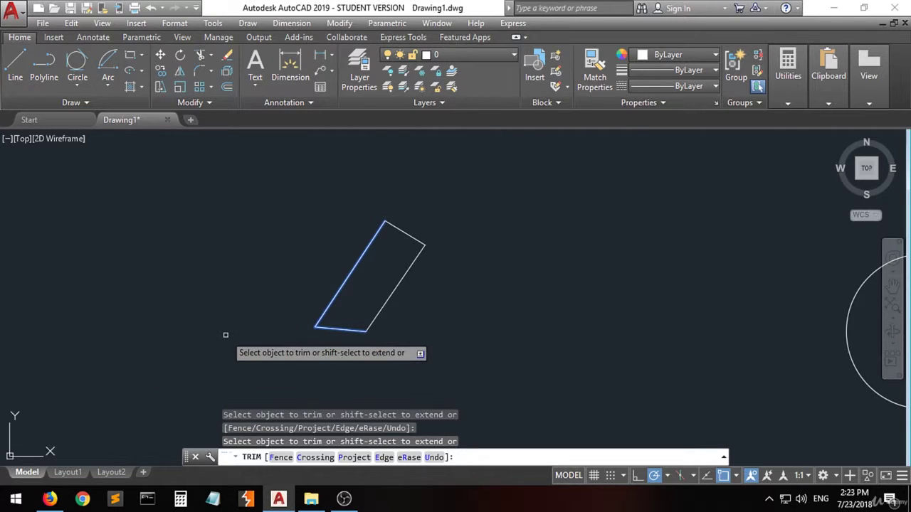
{"action": "key", "text": "Return"}
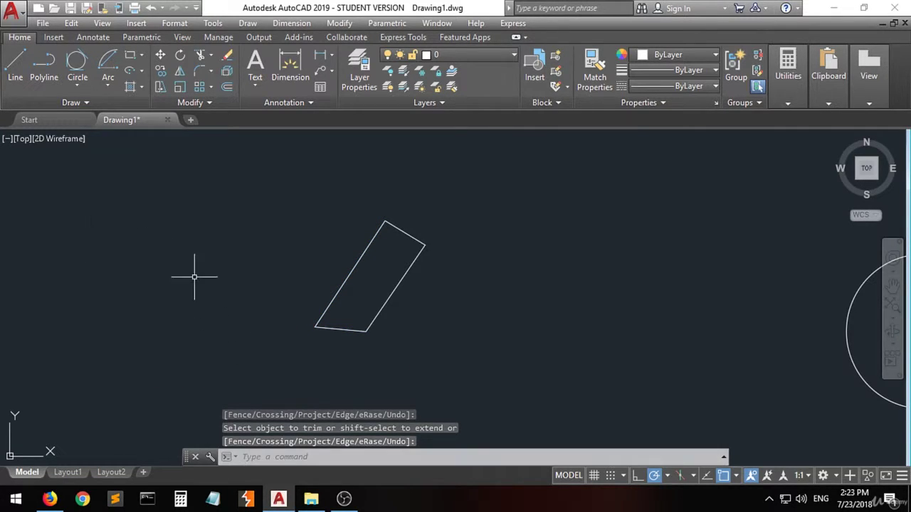
Step: Draw a long, slightly sloping line in the empty space between the closed four-sided shape and the circle
{"action": "left_click", "coordinate": [15, 65]}
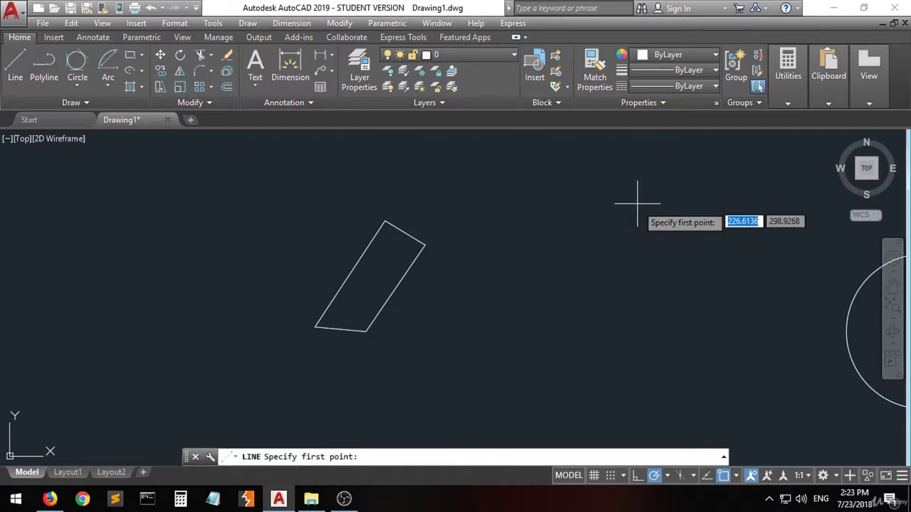
{"action": "left_click", "coordinate": [665, 228]}
{"action": "left_click", "coordinate": [491, 262]}
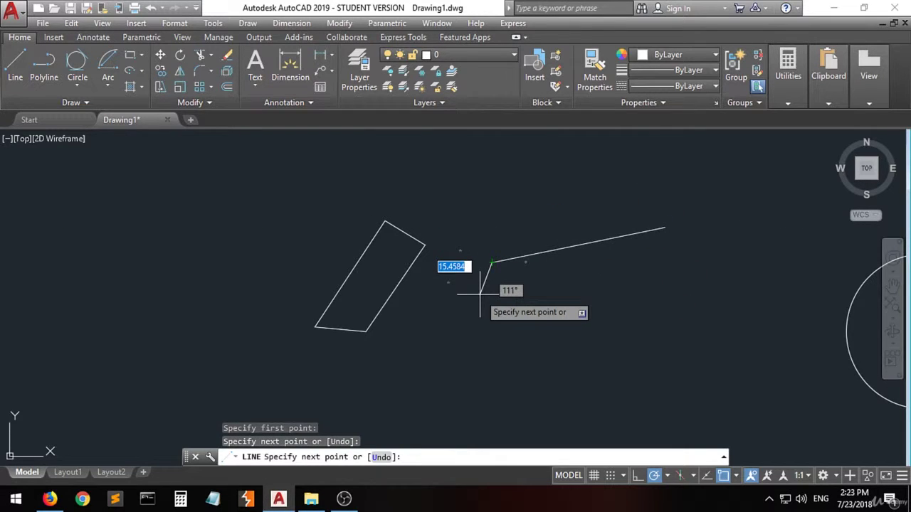
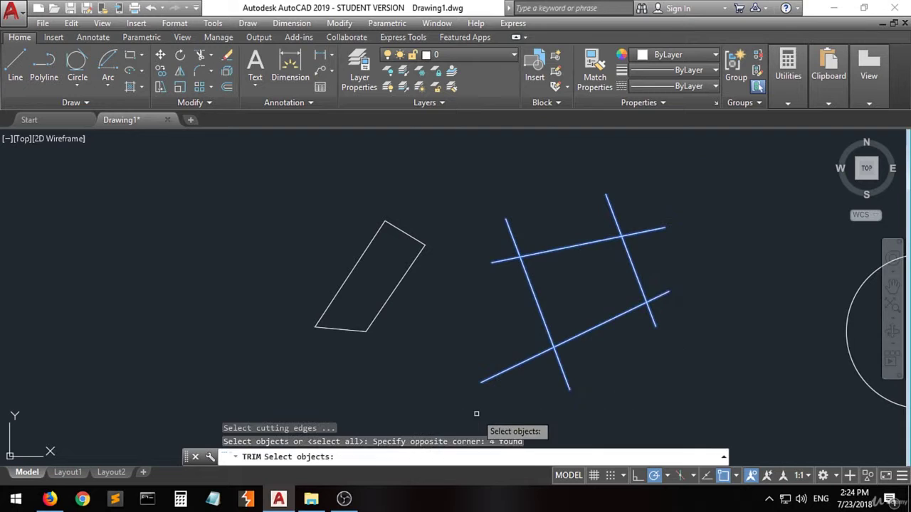
Step: Trim the overhanging ends at the two upper crossings of the four-line figure, using all four lines as cutting edges
{"action": "key", "text": "Return"}
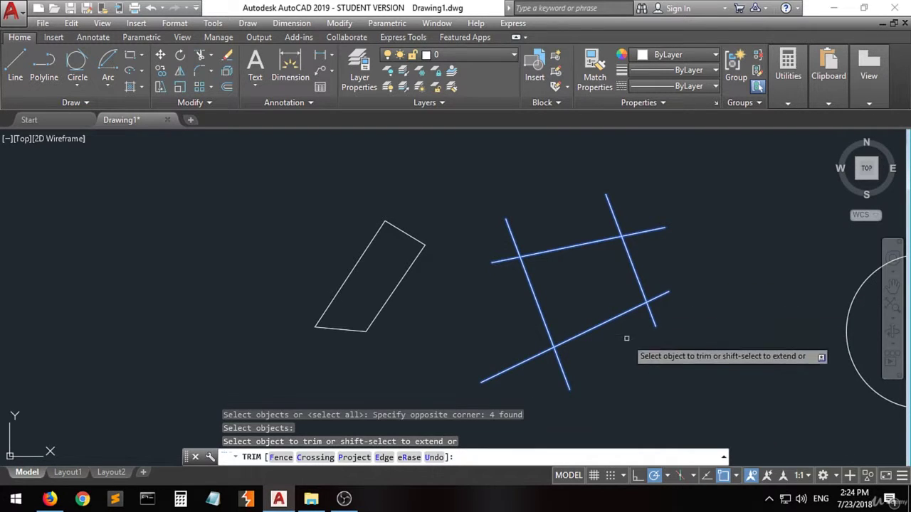
{"action": "left_click", "coordinate": [657, 229]}
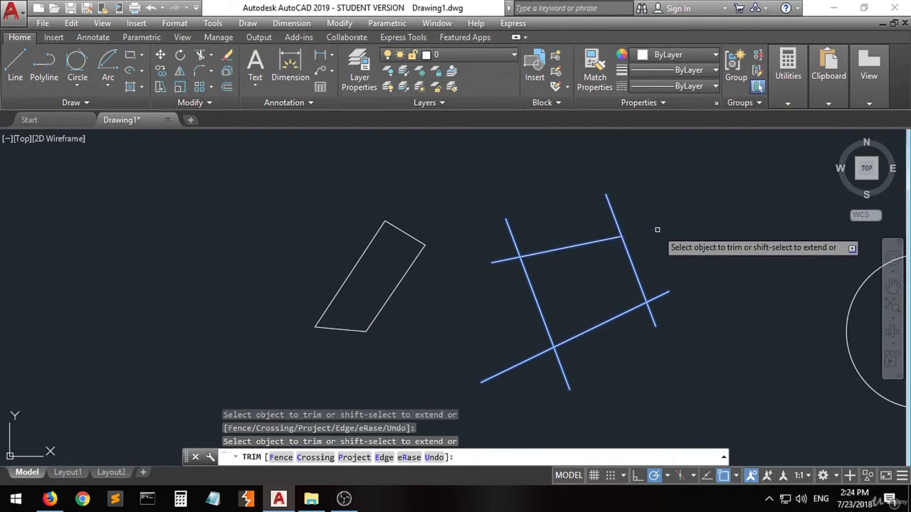
{"action": "left_click", "coordinate": [610, 206]}
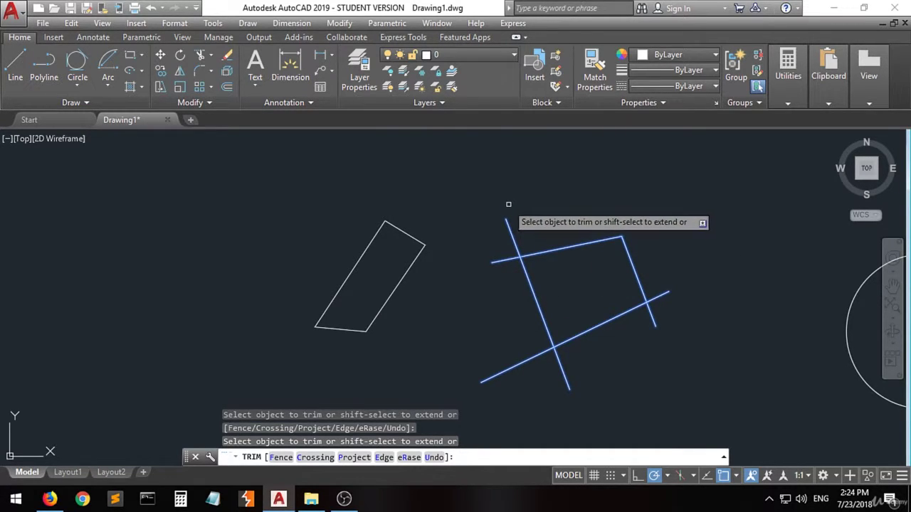
{"action": "left_click", "coordinate": [507, 204]}
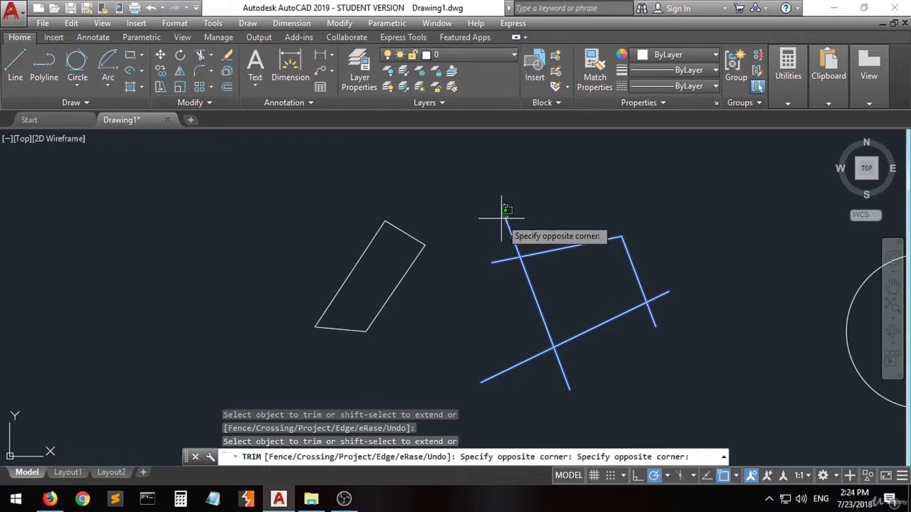
{"action": "left_click", "coordinate": [483, 272]}
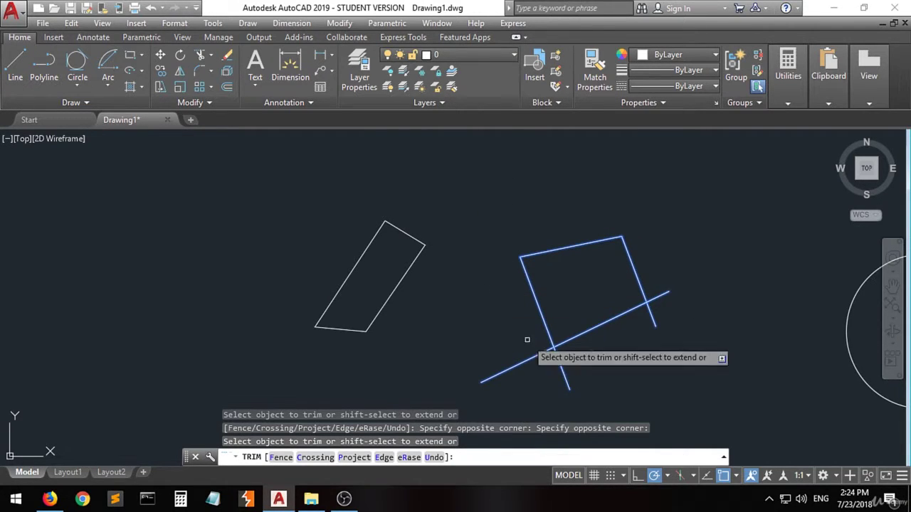
Step: Trim the overhanging ends at the two lower crossings of the same figure to close it into a quadrilateral
{"action": "left_click", "coordinate": [689, 274]}
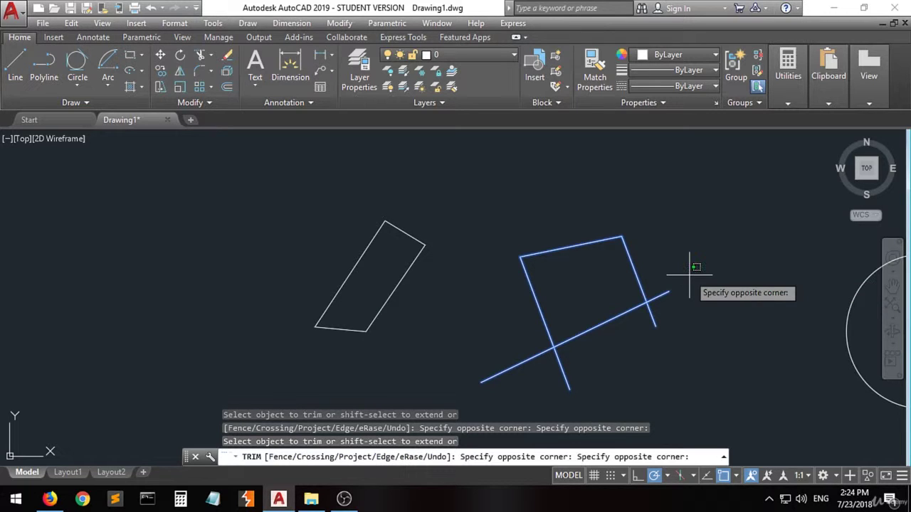
{"action": "left_click", "coordinate": [652, 344]}
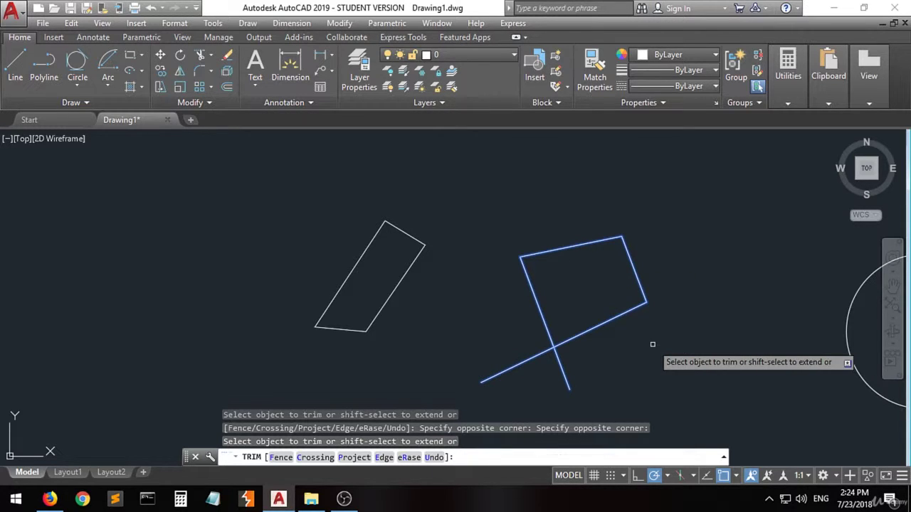
{"action": "left_click", "coordinate": [587, 372]}
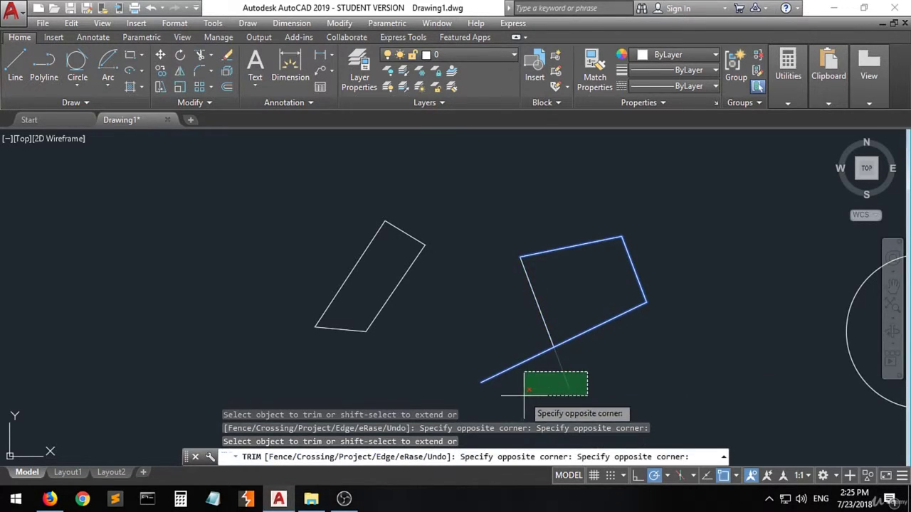
{"action": "left_click", "coordinate": [443, 400]}
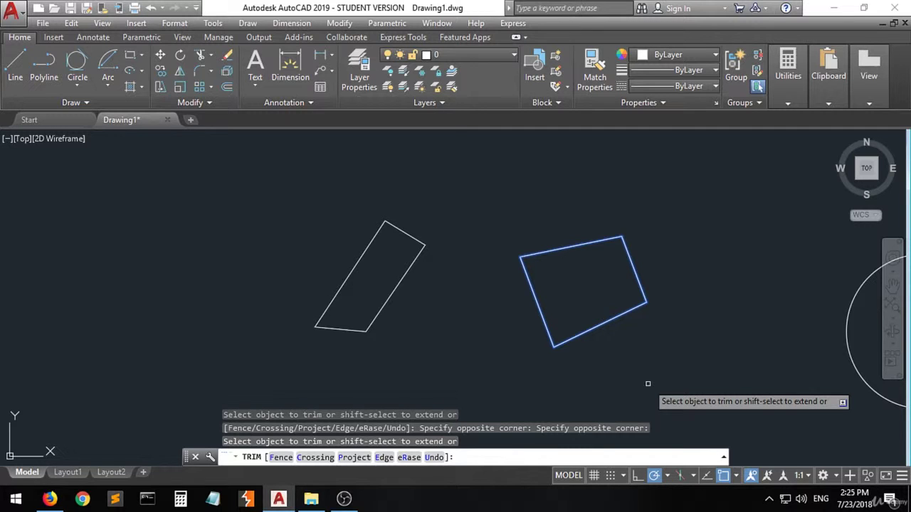
{"action": "key", "text": "Return"}
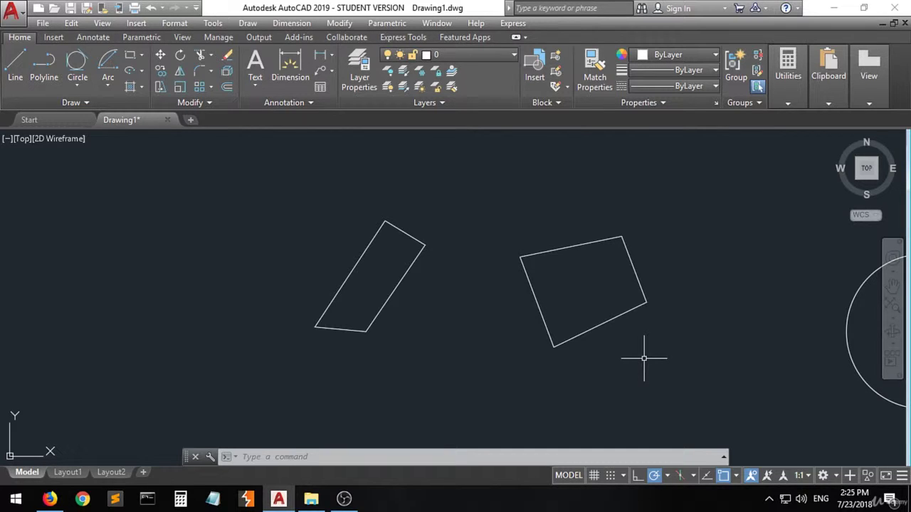
Step: Copy the narrow shape's short upper edge from its lower-right endpoint to eight scattered spots around the shape
{"action": "left_click", "coordinate": [162, 79]}
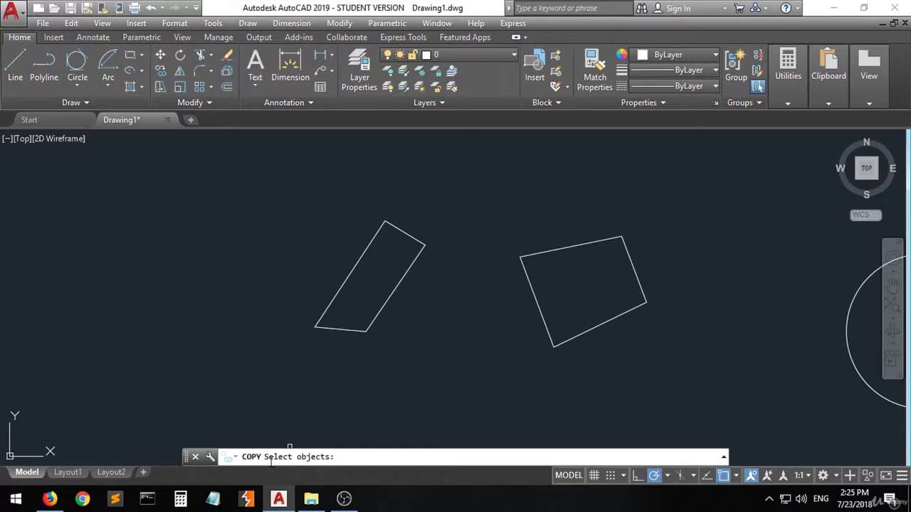
{"action": "left_click", "coordinate": [402, 232]}
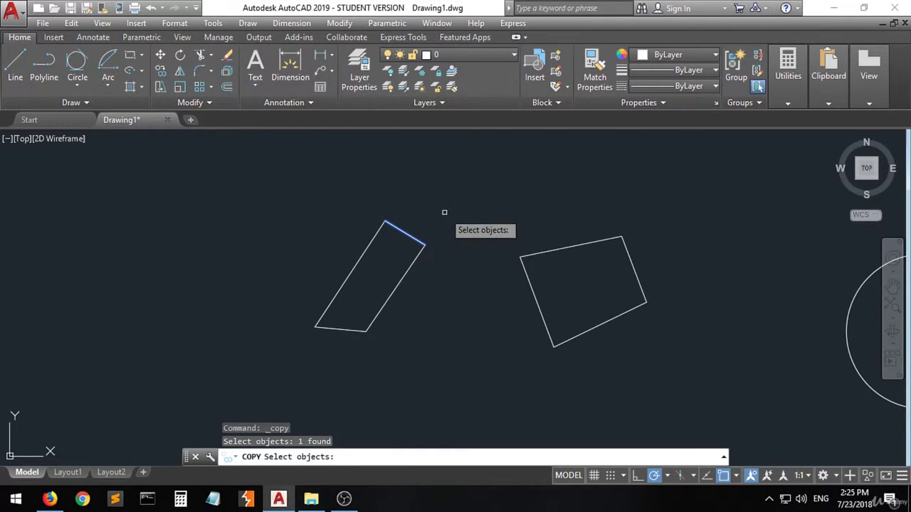
{"action": "key", "text": "Return"}
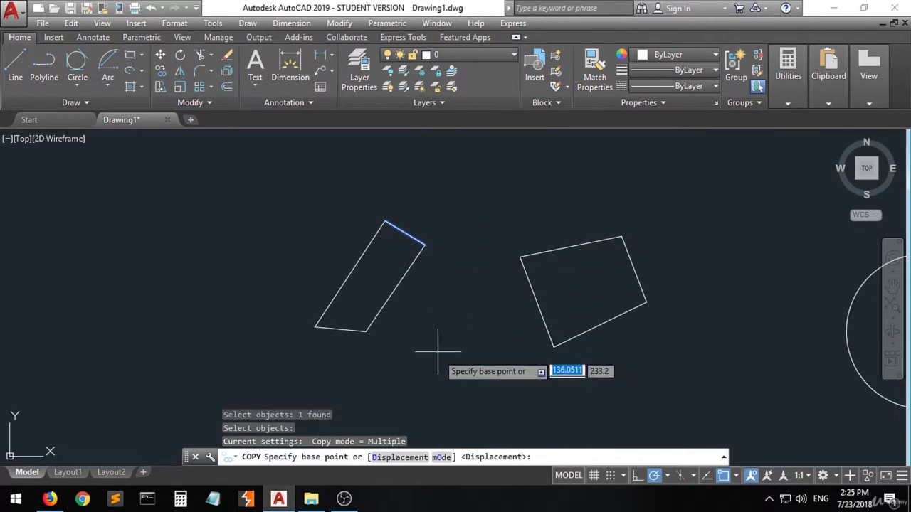
{"action": "left_click", "coordinate": [425, 245]}
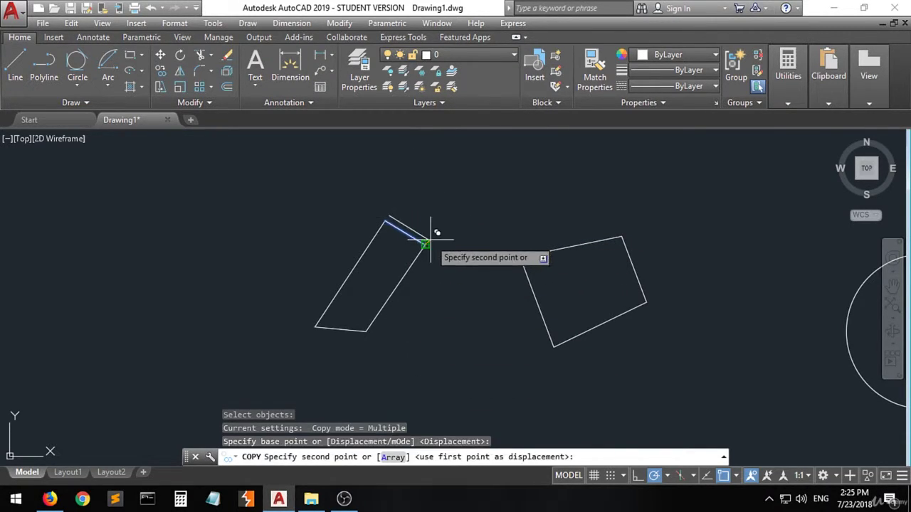
{"action": "left_click", "coordinate": [470, 212]}
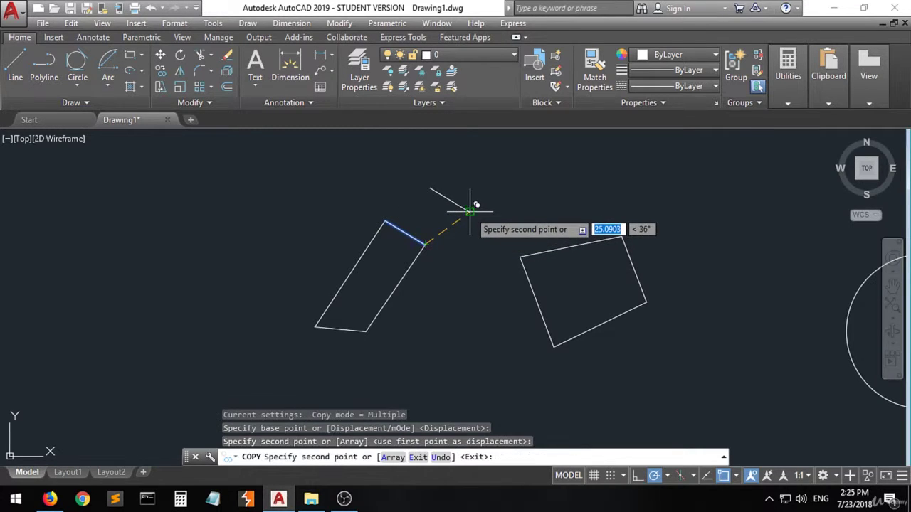
{"action": "left_click", "coordinate": [399, 188]}
{"action": "left_click", "coordinate": [527, 204]}
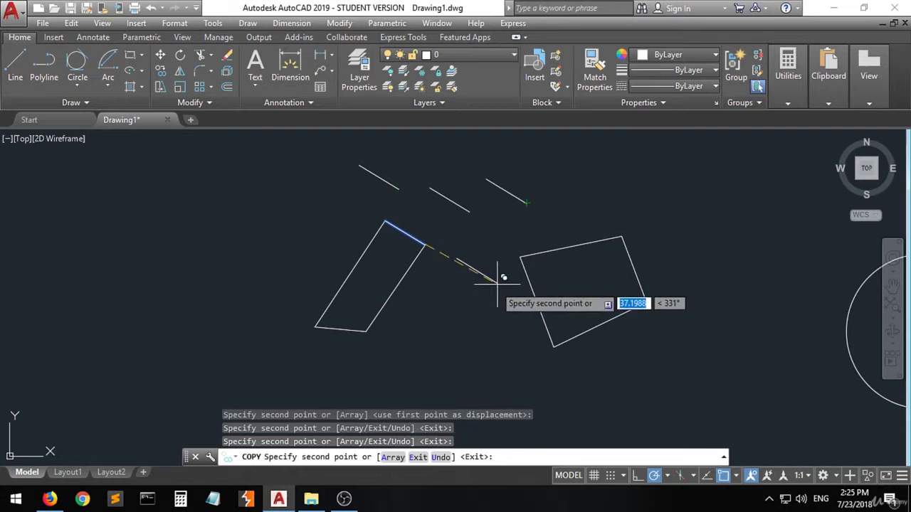
{"action": "left_click", "coordinate": [477, 322]}
{"action": "left_click", "coordinate": [291, 251]}
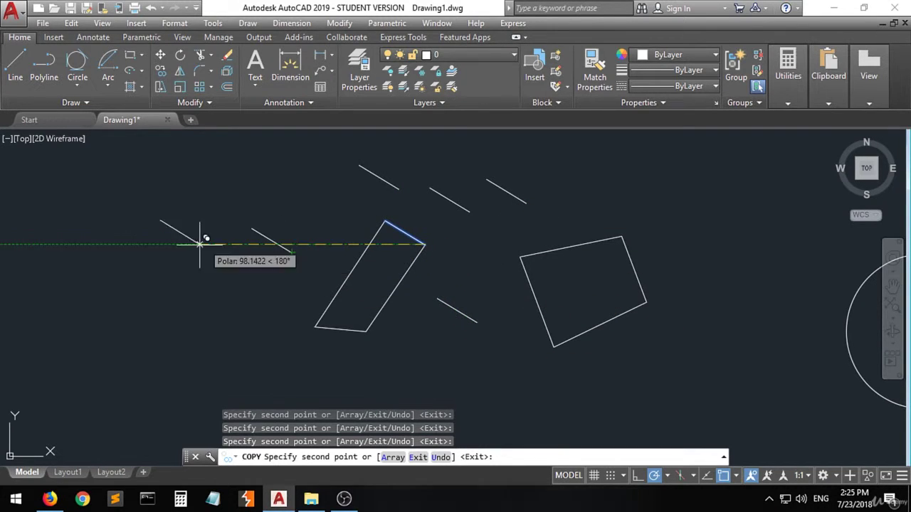
{"action": "left_click", "coordinate": [175, 273]}
{"action": "left_click", "coordinate": [265, 354]}
{"action": "left_click", "coordinate": [426, 375]}
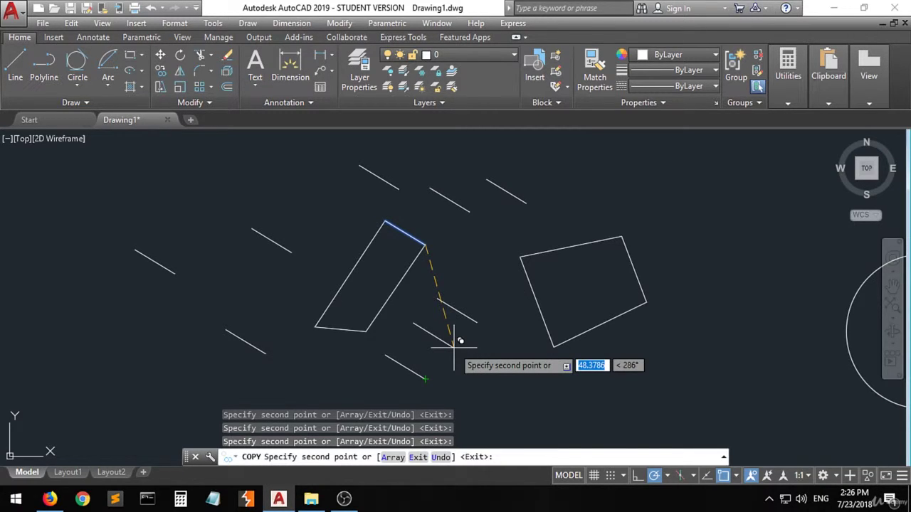
{"action": "key", "text": "Return"}
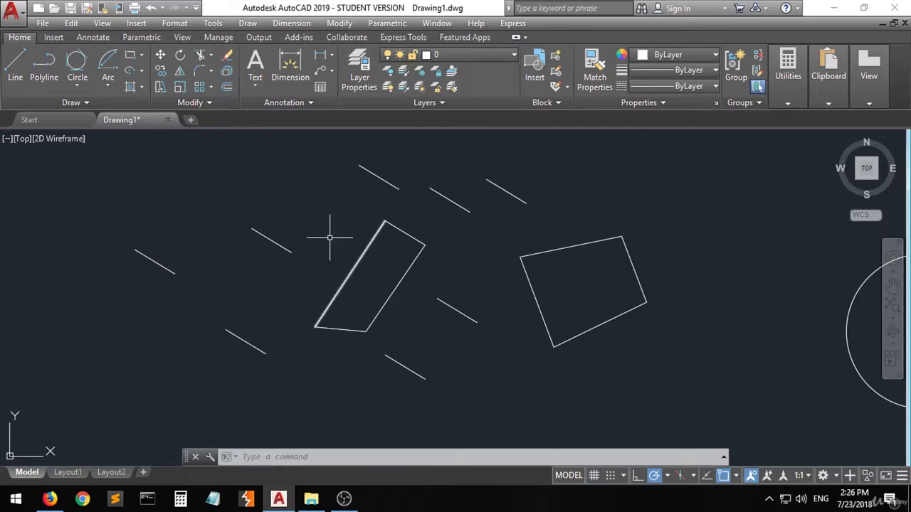
Step: Copy the whole narrow four-sided shape from its lower-left corner to six places, two on its left and four on its right
{"action": "left_click", "coordinate": [160, 72]}
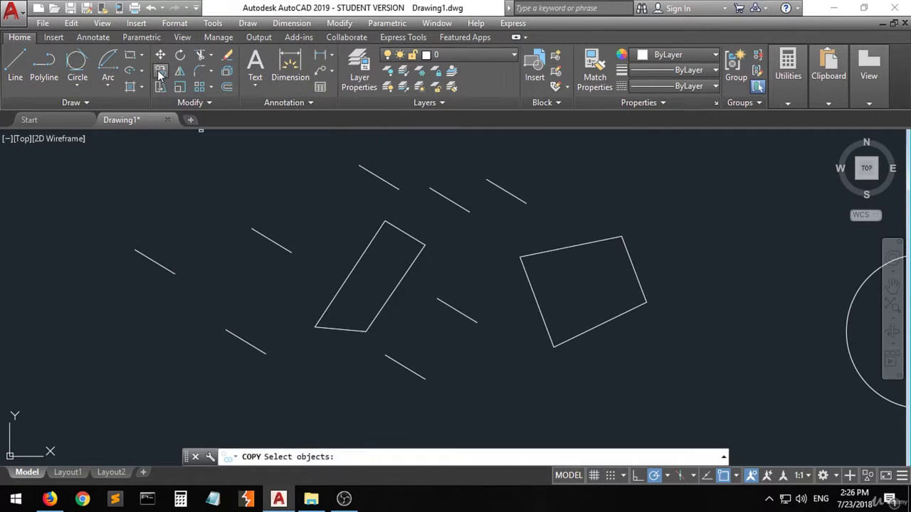
{"action": "left_click", "coordinate": [424, 211]}
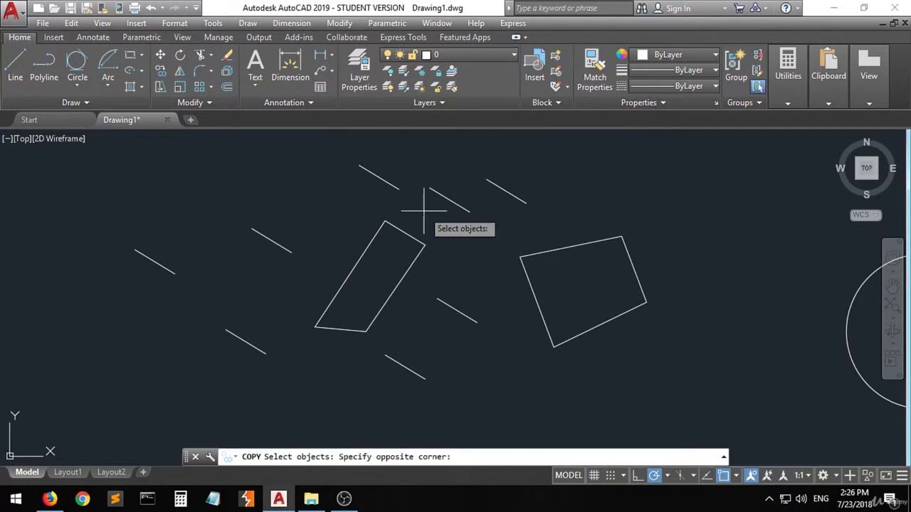
{"action": "left_click", "coordinate": [327, 340]}
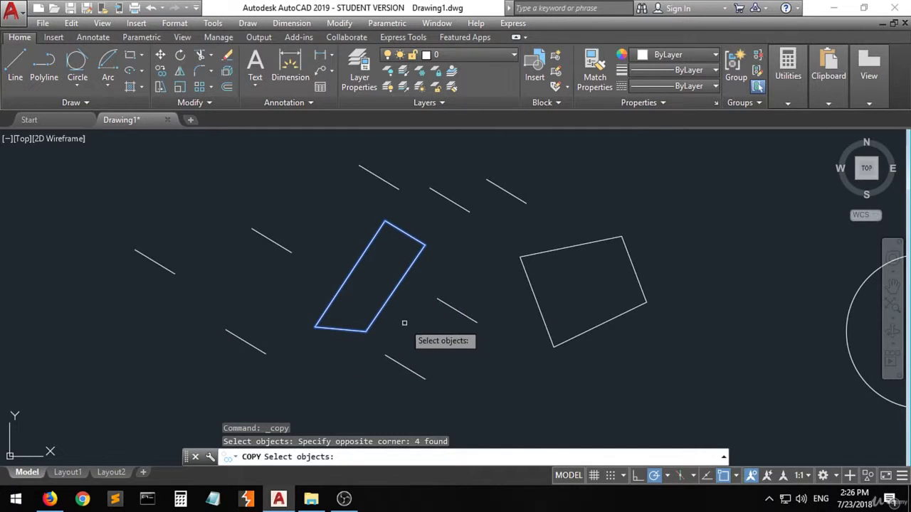
{"action": "key", "text": "Return"}
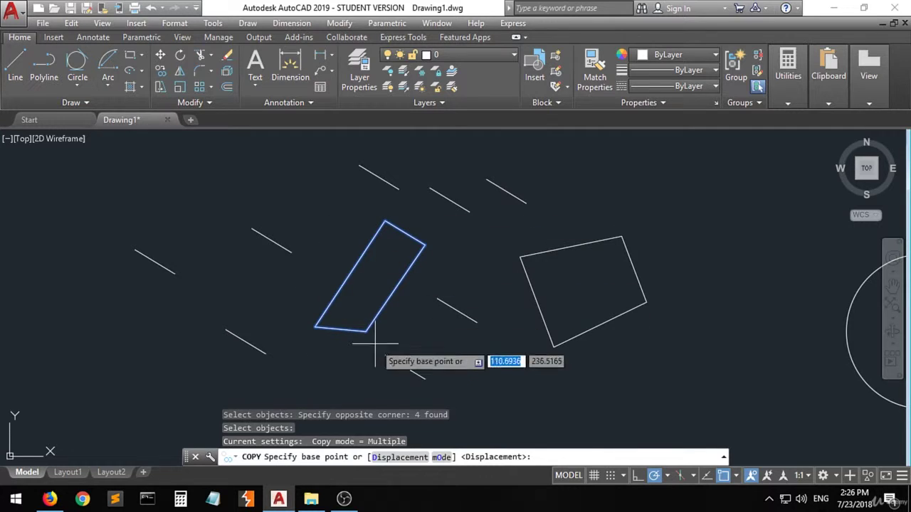
{"action": "left_click", "coordinate": [316, 327]}
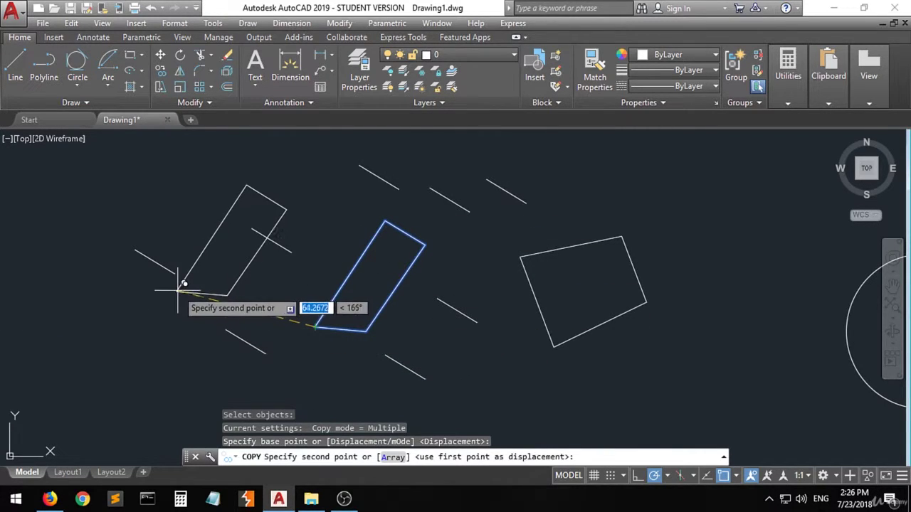
{"action": "left_click", "coordinate": [180, 289]}
{"action": "left_click", "coordinate": [412, 358]}
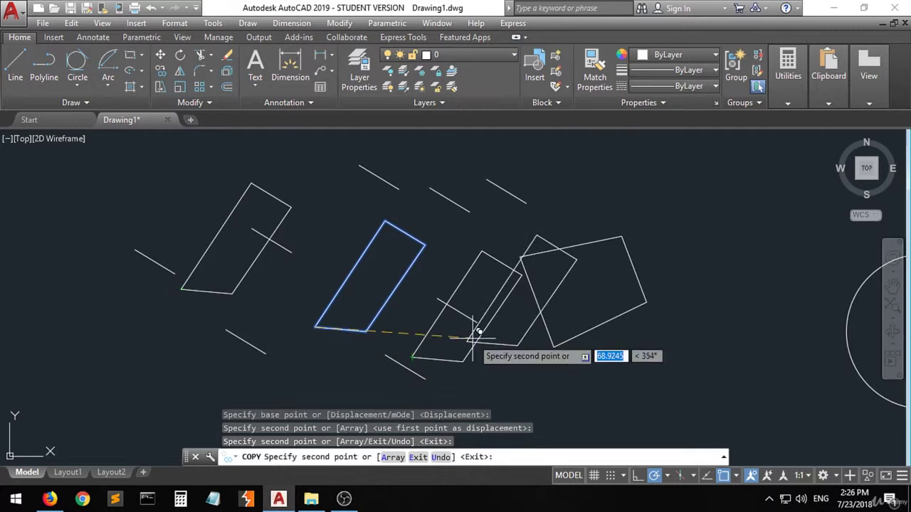
{"action": "left_click", "coordinate": [539, 304]}
{"action": "left_click", "coordinate": [600, 384]}
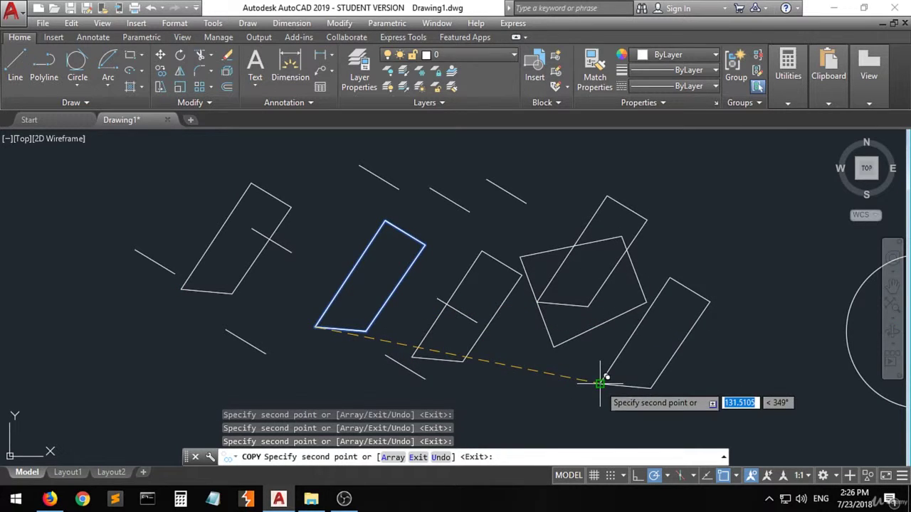
{"action": "left_click", "coordinate": [656, 261]}
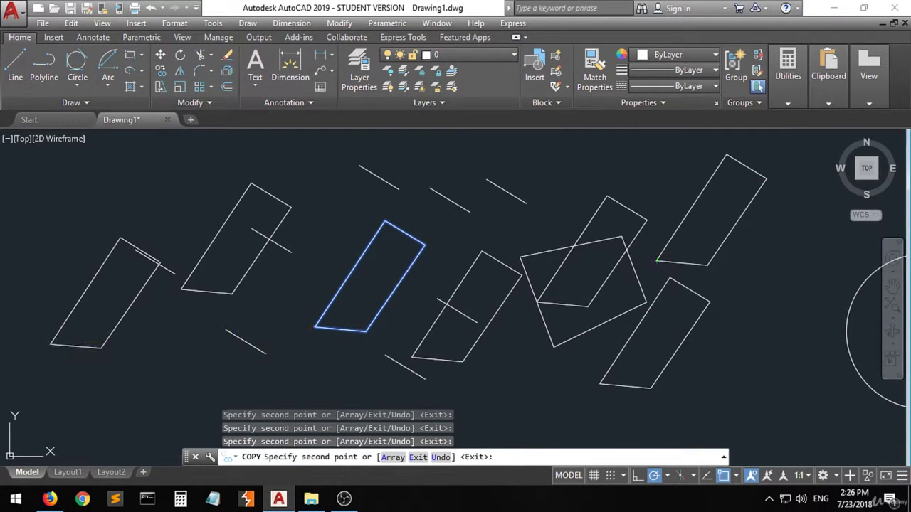
{"action": "left_click", "coordinate": [51, 344]}
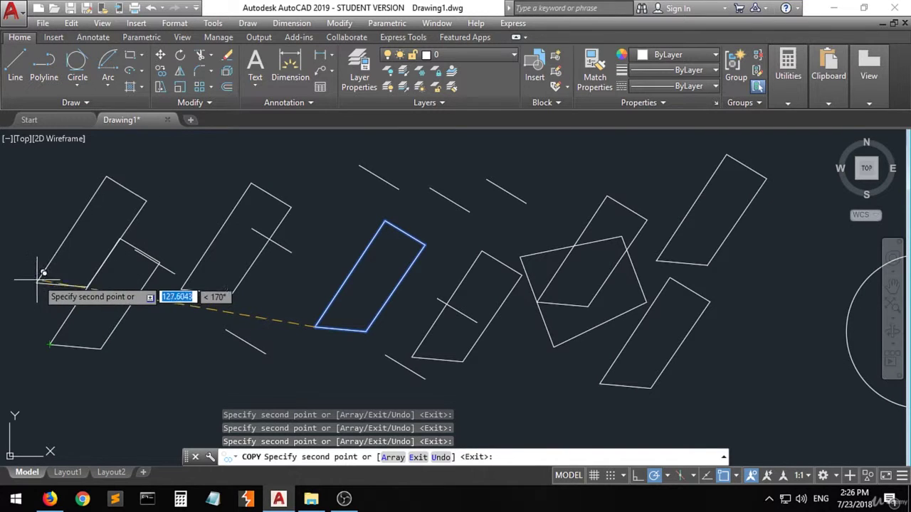
{"action": "key", "text": "Return"}
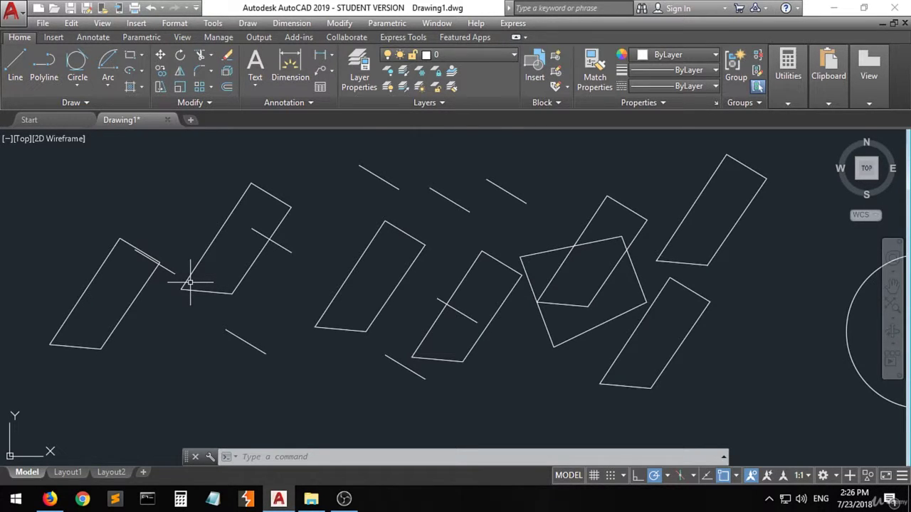
Step: Erase all objects in the drawing, including the copied shapes, the circle and the long line
{"action": "scroll", "coordinate": [402, 174], "scroll_direction": "down", "scroll_amount": 3}
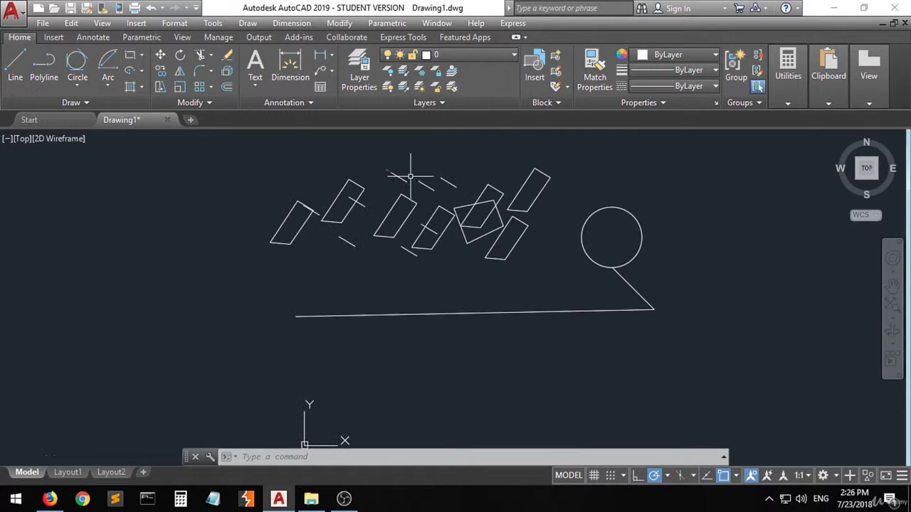
{"action": "left_click", "coordinate": [672, 172]}
{"action": "left_click", "coordinate": [250, 340]}
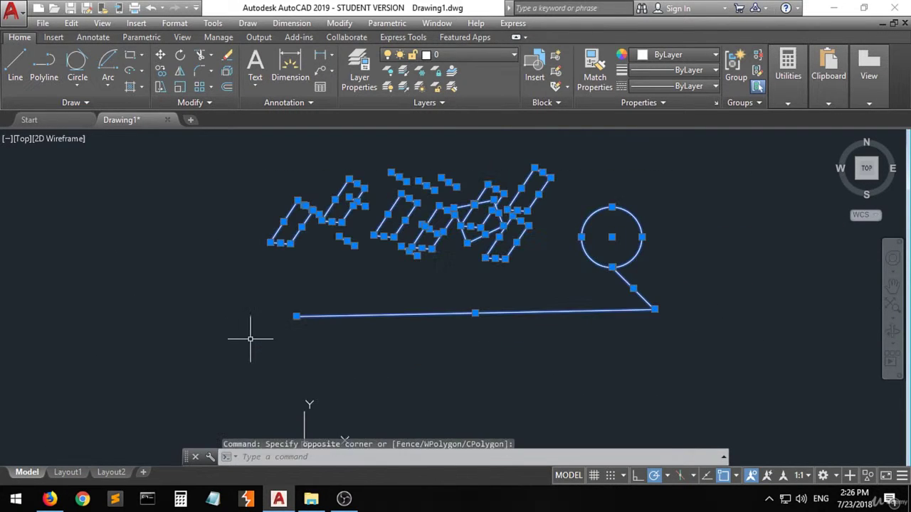
{"action": "key", "text": "Delete"}
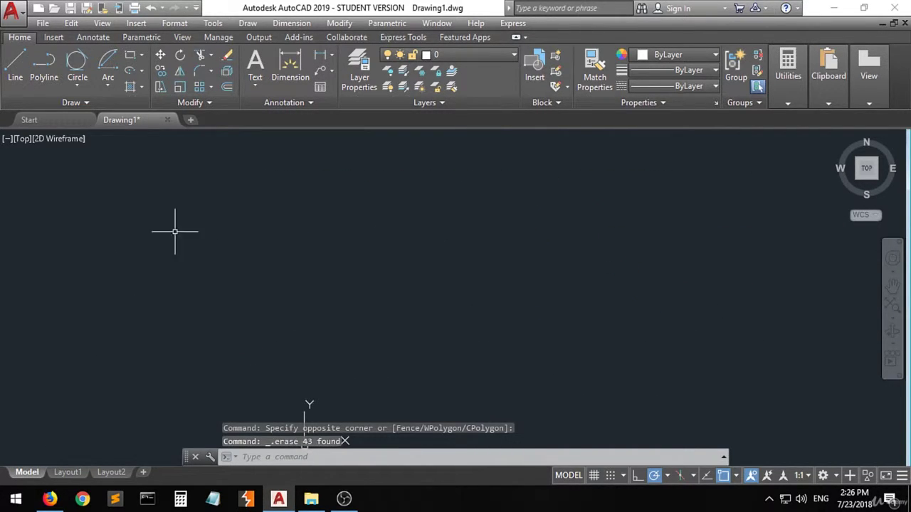
Step: Draw a circle by center and radius in the middle of the empty drawing area
{"action": "left_click", "coordinate": [77, 86]}
{"action": "left_click", "coordinate": [107, 242]}
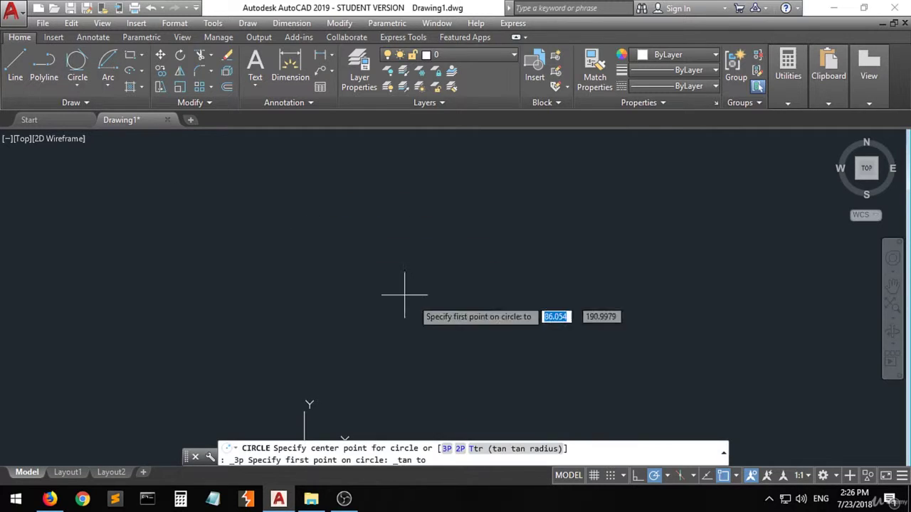
{"action": "left_click", "coordinate": [77, 86]}
{"action": "left_click", "coordinate": [107, 109]}
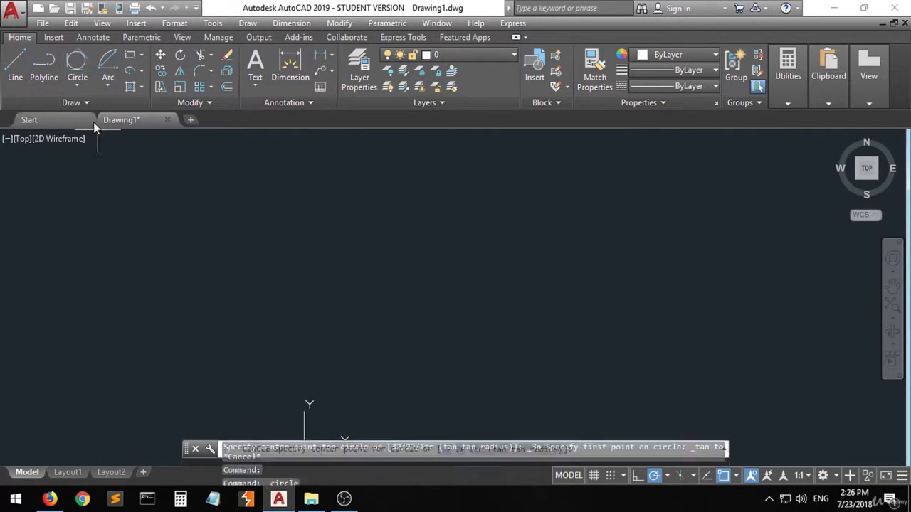
{"action": "left_click", "coordinate": [420, 259]}
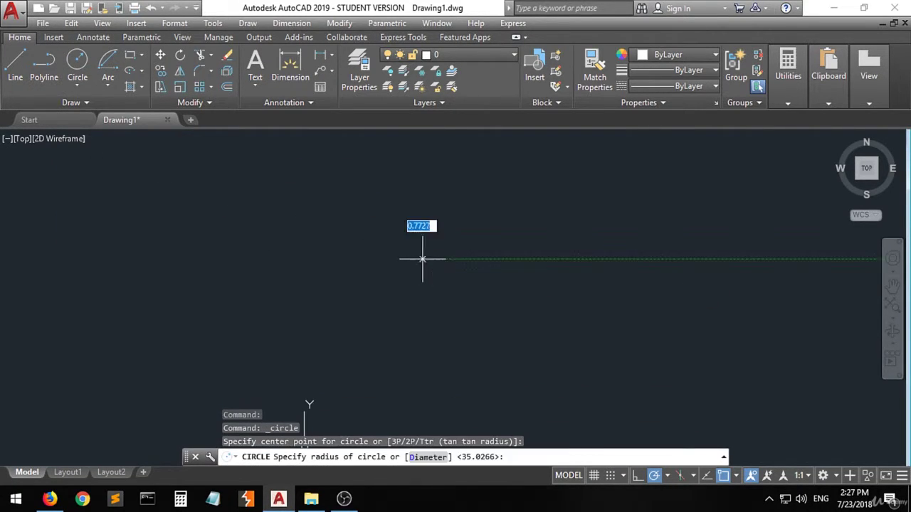
{"action": "left_click", "coordinate": [461, 270]}
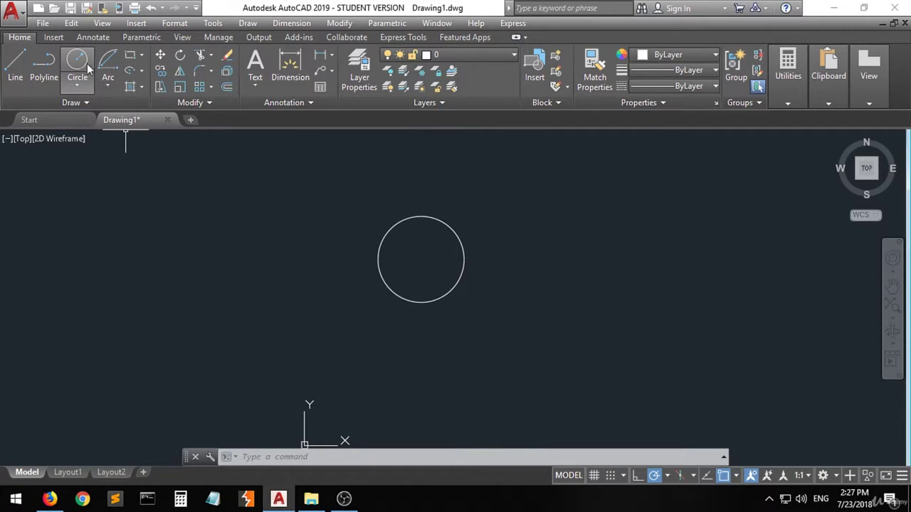
Step: Draw a closed right triangle with lines beside the circle, with a vertical edge facing the circle and a horizontal base
{"action": "left_click", "coordinate": [16, 61]}
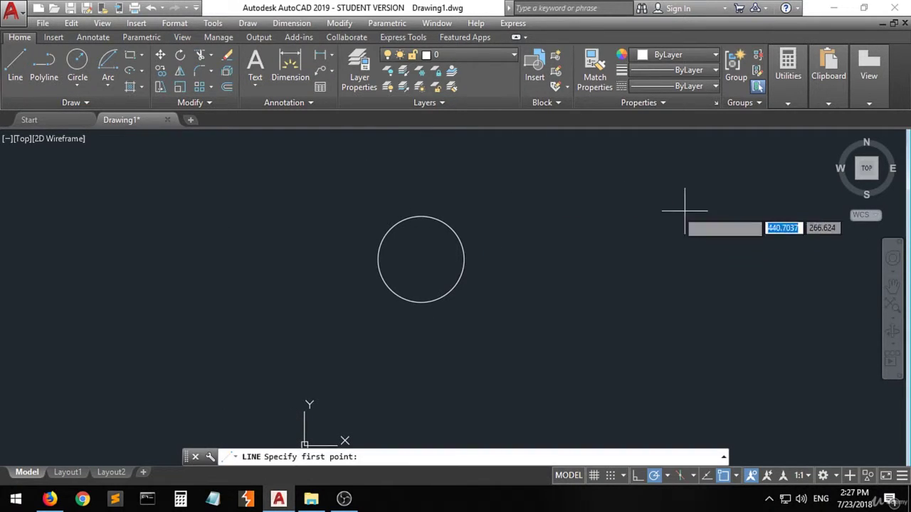
{"action": "left_click", "coordinate": [555, 210]}
{"action": "left_click", "coordinate": [556, 315]}
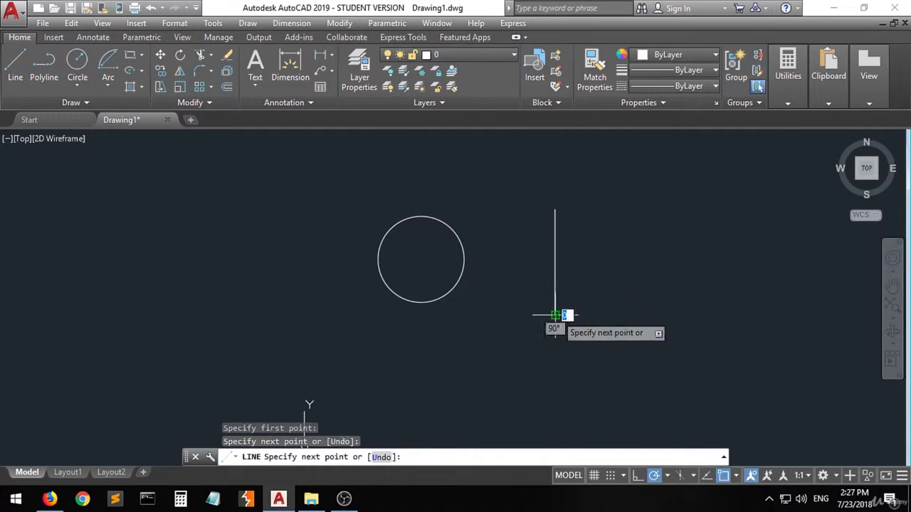
{"action": "left_click", "coordinate": [660, 316]}
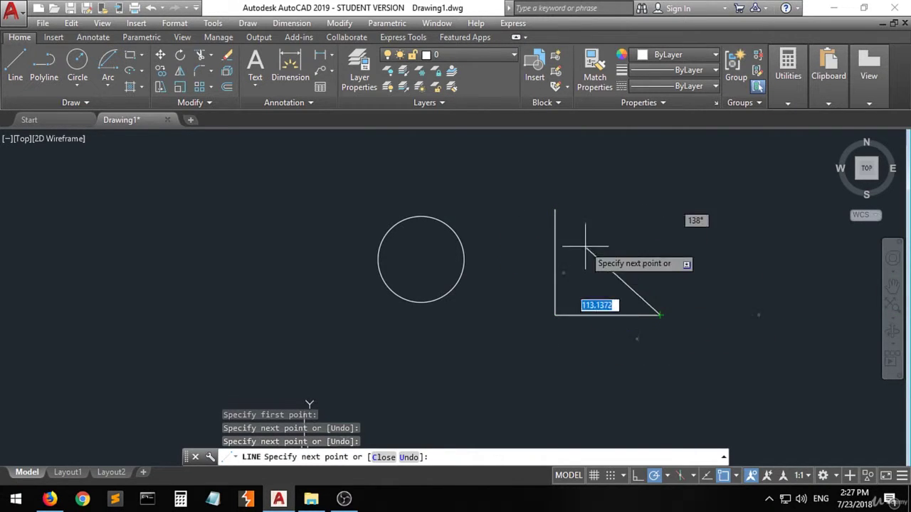
{"action": "left_click", "coordinate": [555, 209]}
{"action": "key", "text": "Return"}
Step: Draw a diagonal line across the circle from beyond its upper-right side to beyond its lower-left side
{"action": "left_click", "coordinate": [488, 190]}
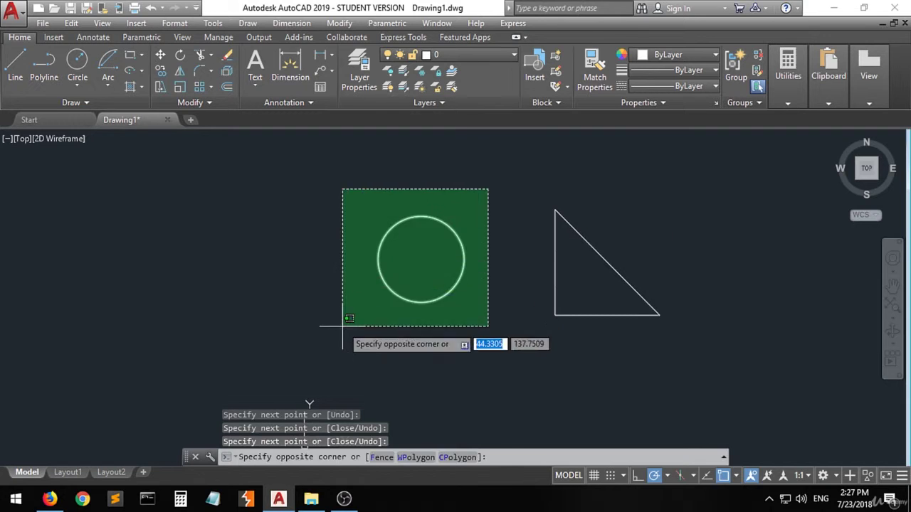
{"action": "left_click", "coordinate": [342, 327]}
{"action": "type", "text": "l"}
{"action": "key", "text": "Return"}
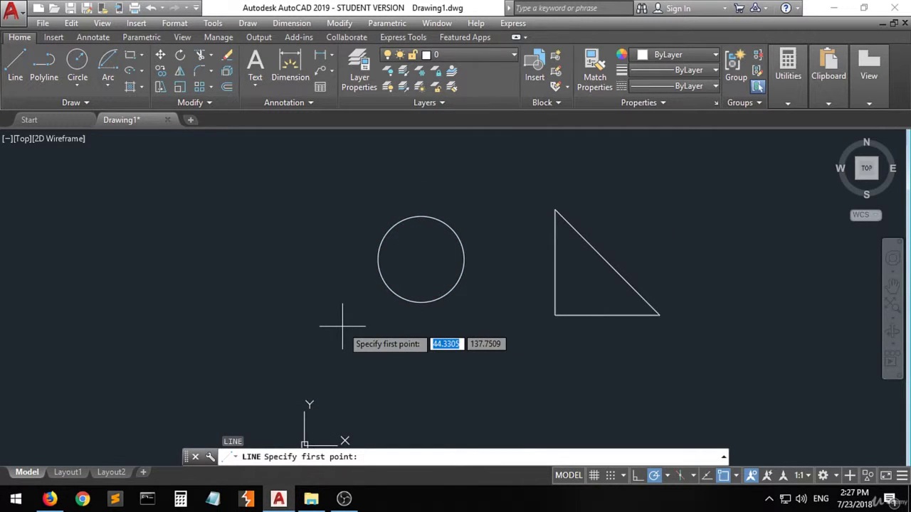
{"action": "left_click", "coordinate": [474, 215]}
{"action": "left_click", "coordinate": [349, 328]}
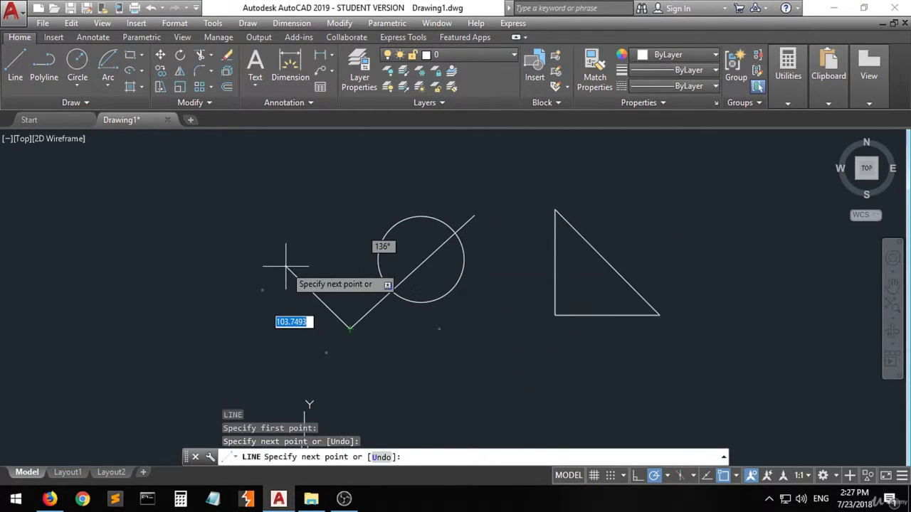
{"action": "key", "text": "Return"}
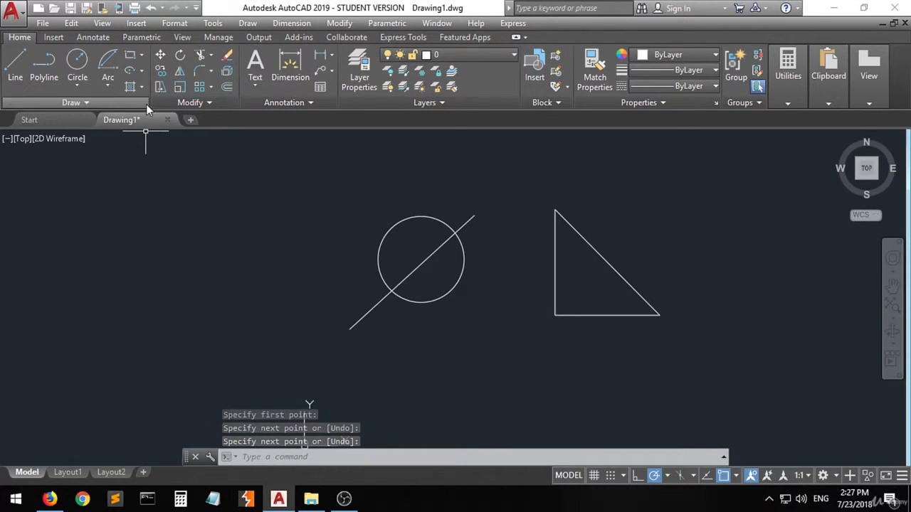
Step: Mirror the right triangle about its own vertical edge and keep the source objects
{"action": "left_click", "coordinate": [181, 73]}
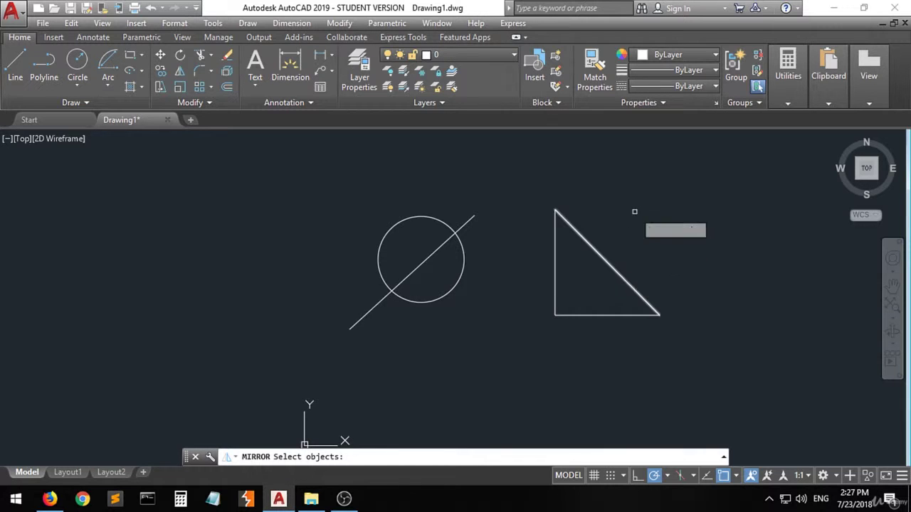
{"action": "left_click", "coordinate": [649, 189]}
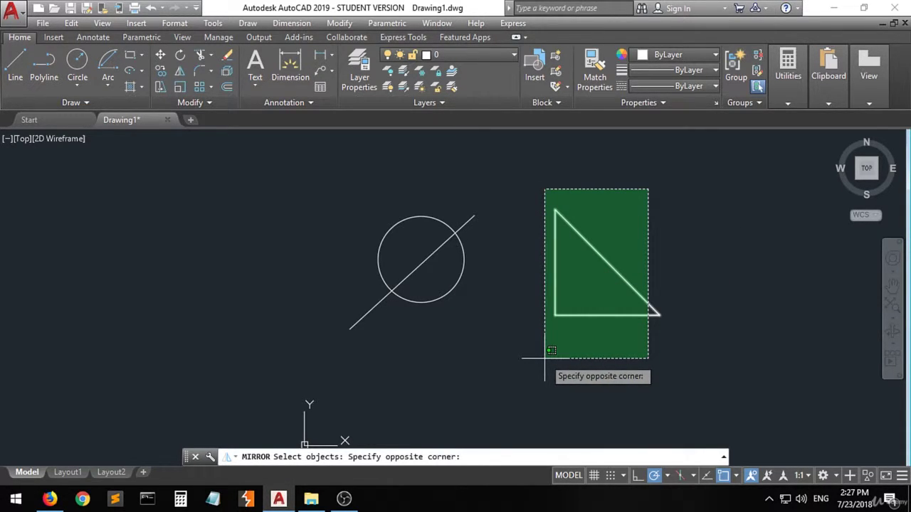
{"action": "left_click", "coordinate": [544, 358]}
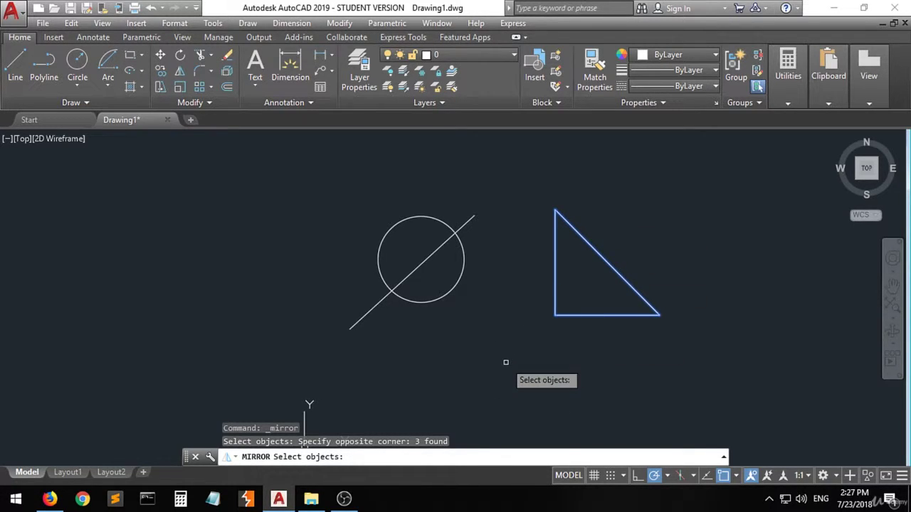
{"action": "key", "text": "Return"}
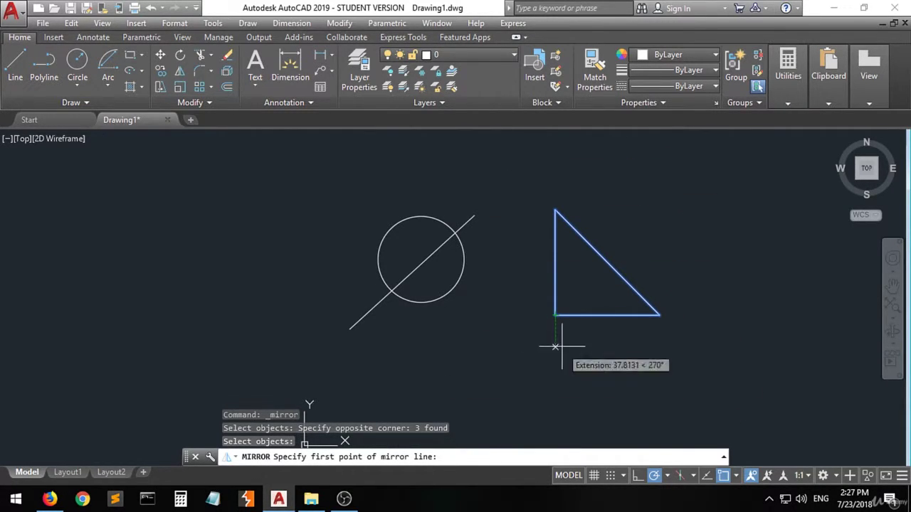
{"action": "left_click", "coordinate": [555, 315]}
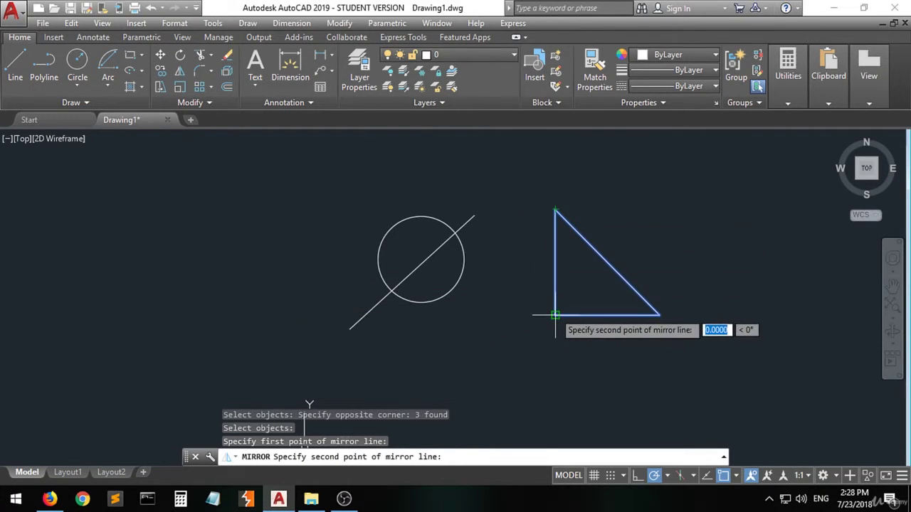
{"action": "left_click", "coordinate": [555, 210]}
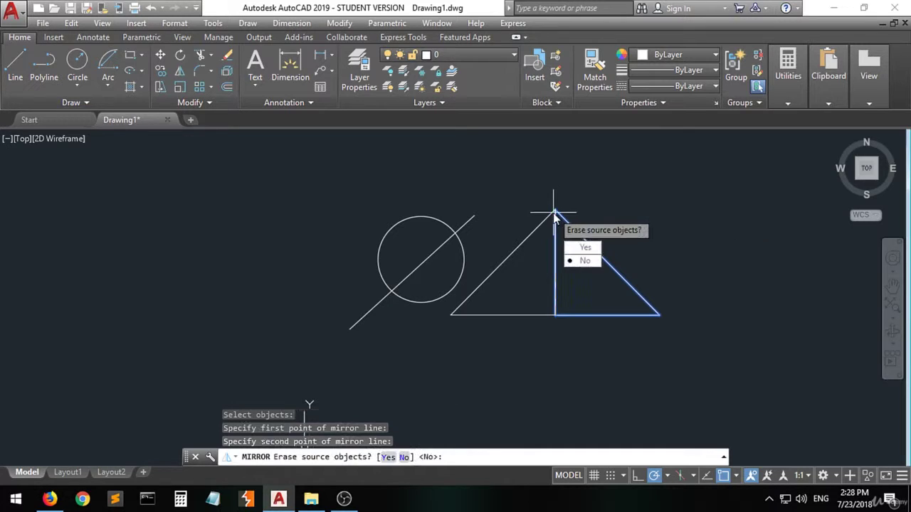
{"action": "left_click", "coordinate": [585, 261]}
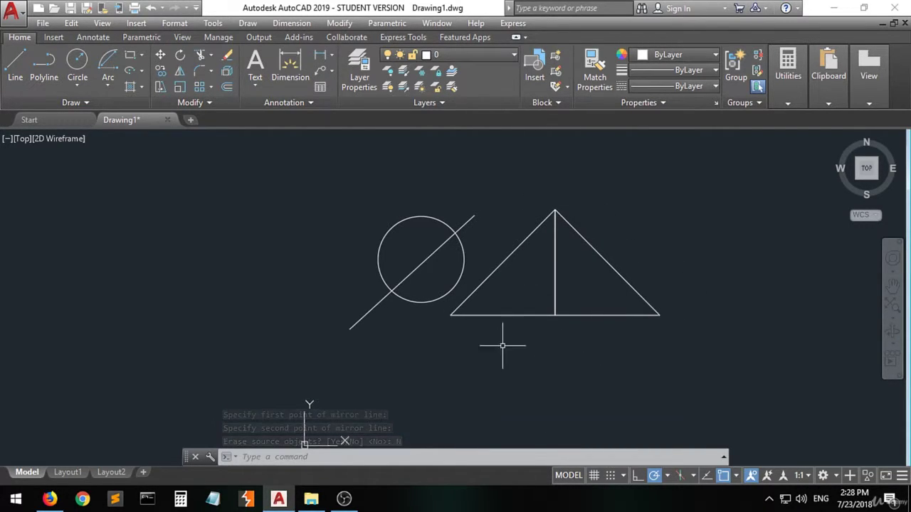
Step: Mirror the circle and its diagonal line about a vertical axis to their left, keeping the source objects
{"action": "left_click", "coordinate": [180, 74]}
{"action": "left_click", "coordinate": [472, 188]}
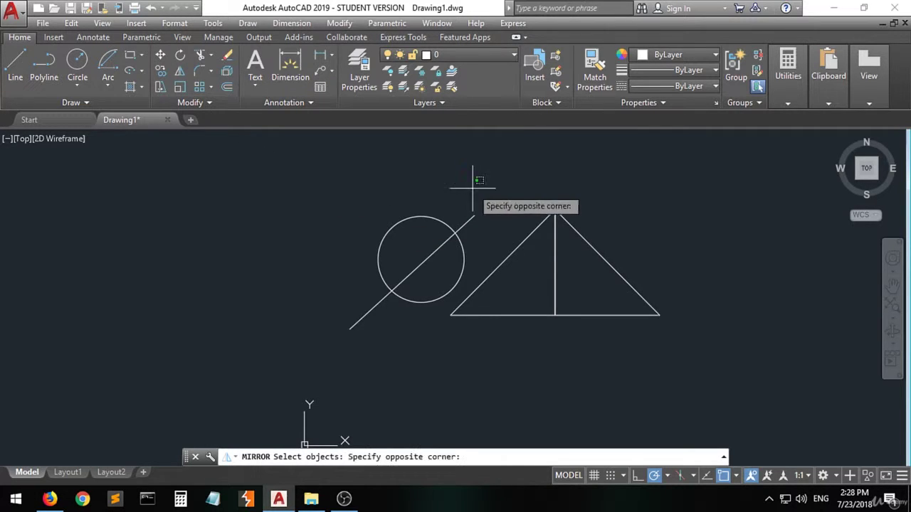
{"action": "left_click", "coordinate": [357, 281]}
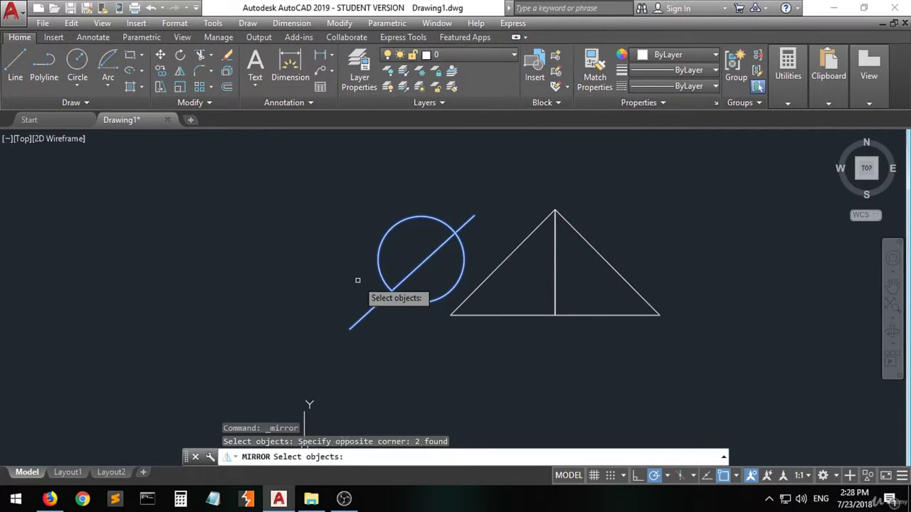
{"action": "key", "text": "Return"}
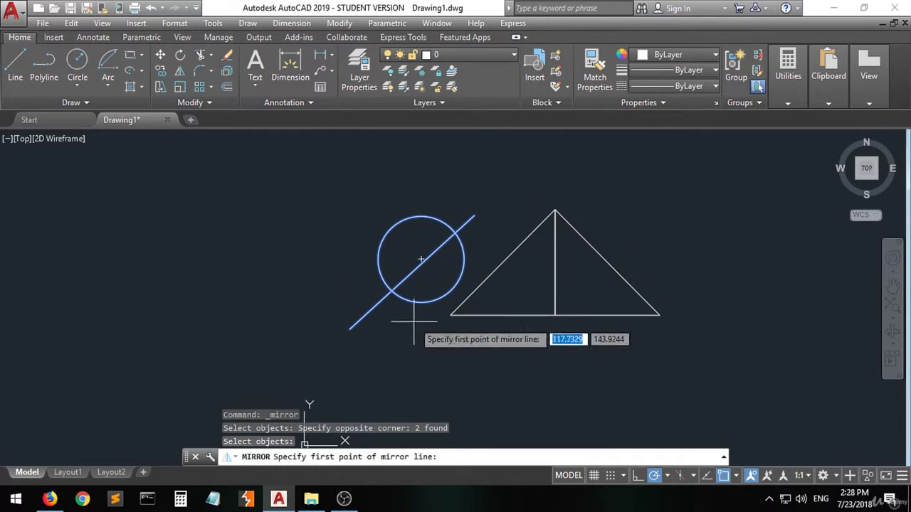
{"action": "left_click", "coordinate": [298, 205]}
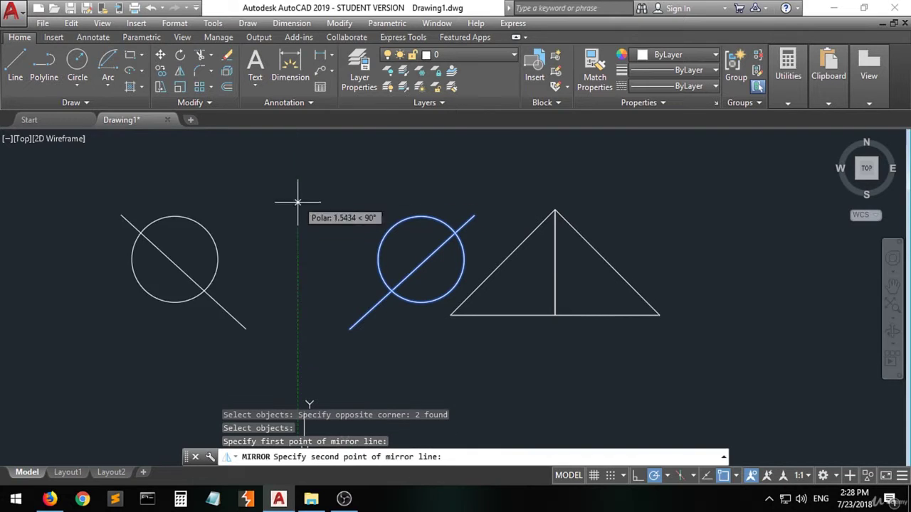
{"action": "left_click", "coordinate": [298, 340]}
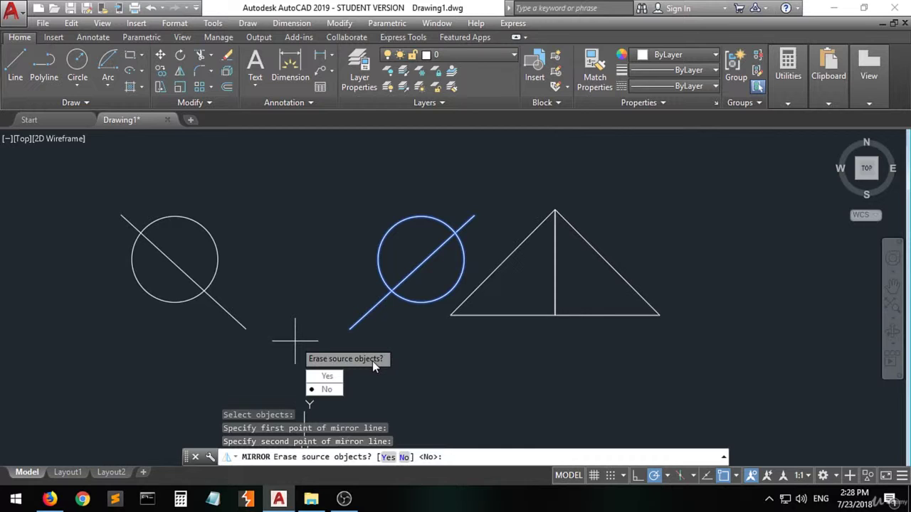
{"action": "left_click", "coordinate": [325, 389]}
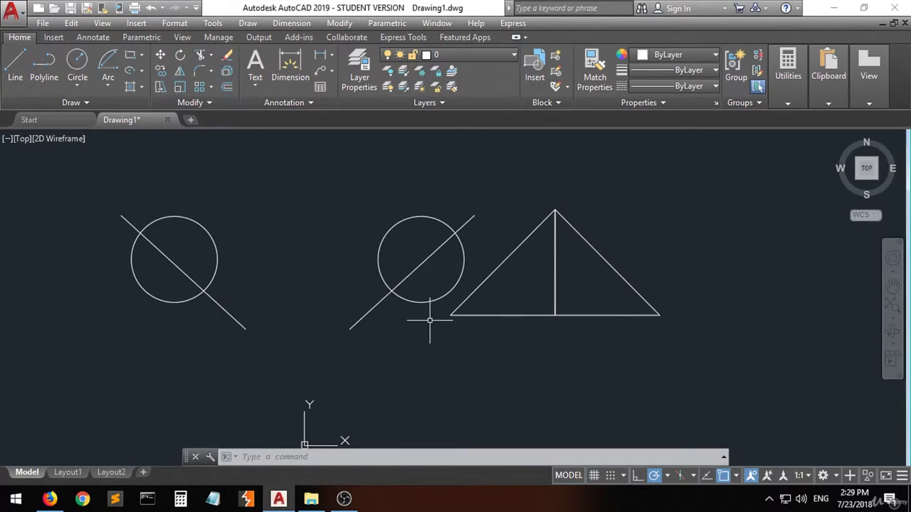
Step: Try to fillet the lower-right corner of the original triangle, then select its base and sloping edge
{"action": "left_click", "coordinate": [199, 76]}
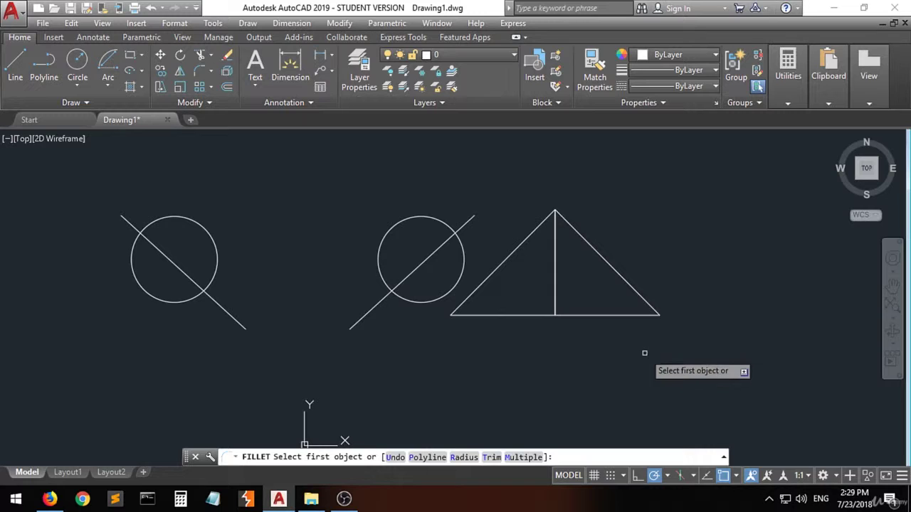
{"action": "left_click", "coordinate": [649, 305]}
{"action": "left_click", "coordinate": [649, 316]}
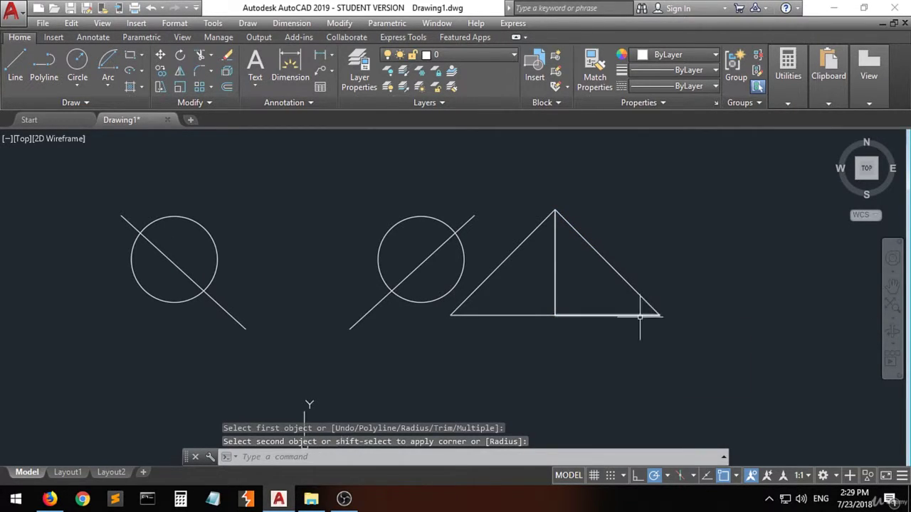
{"action": "left_click", "coordinate": [632, 315]}
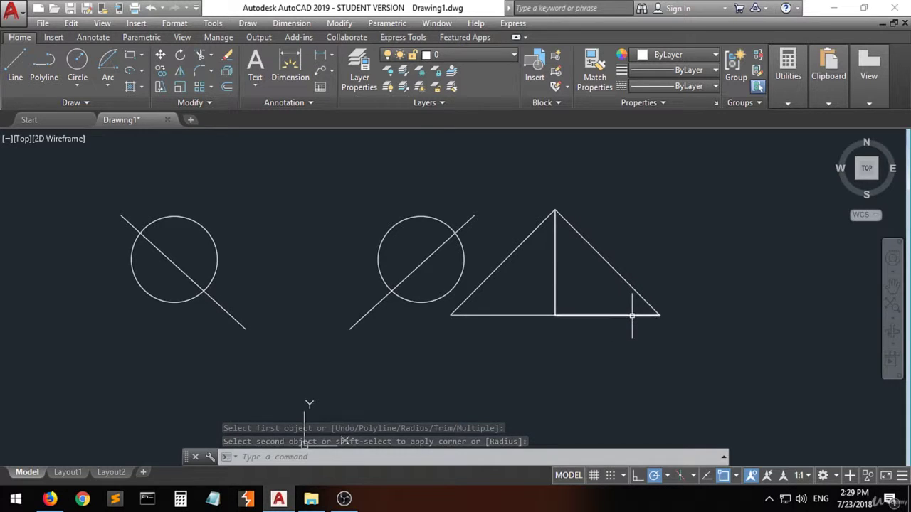
{"action": "left_click", "coordinate": [638, 294]}
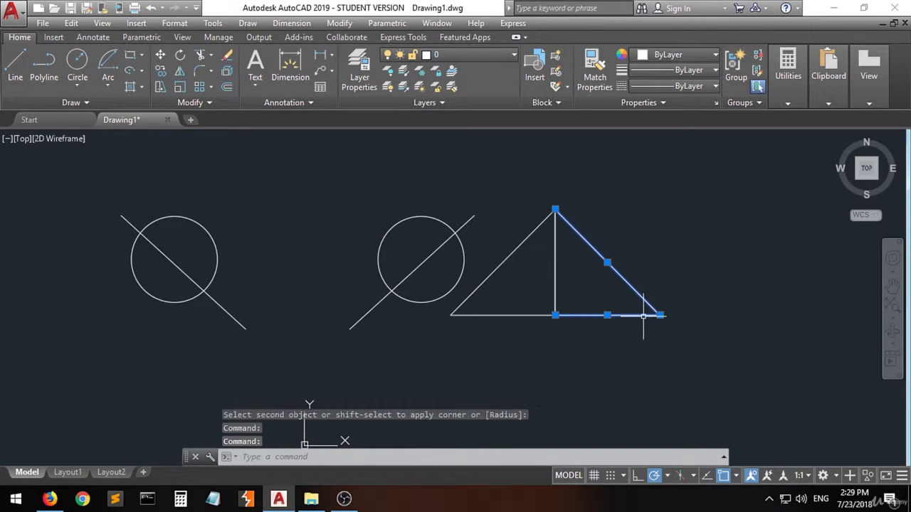
Step: Try again to fillet the triangle's sloping edge and base, entering 50 as the radius after picking both lines
{"action": "left_click", "coordinate": [199, 73]}
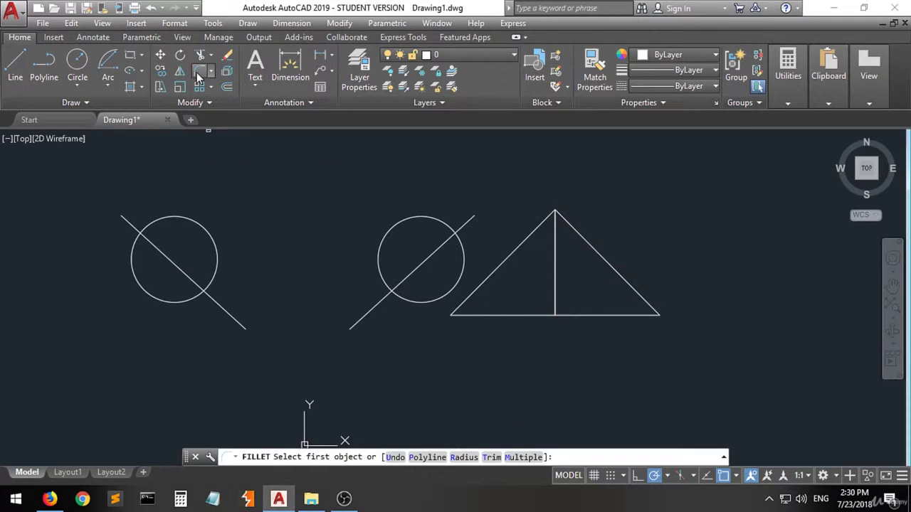
{"action": "left_click", "coordinate": [660, 303]}
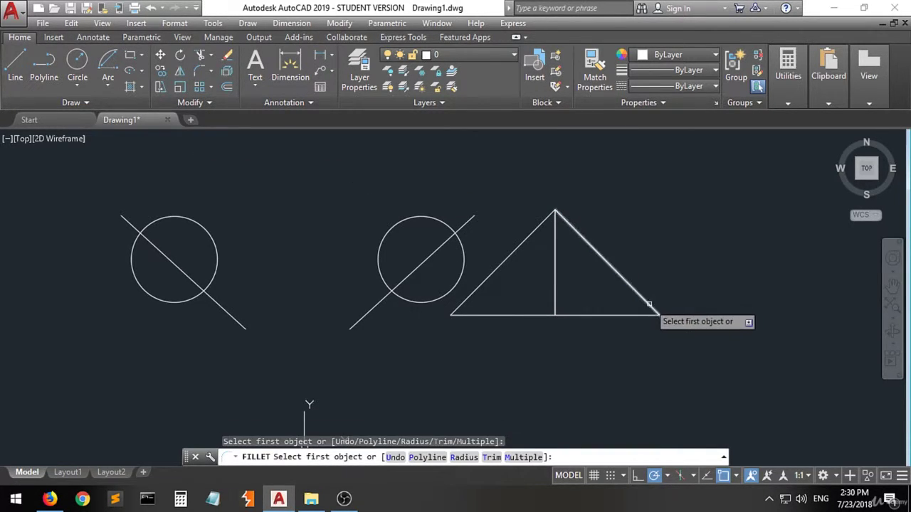
{"action": "left_click", "coordinate": [648, 304]}
{"action": "left_click", "coordinate": [644, 315]}
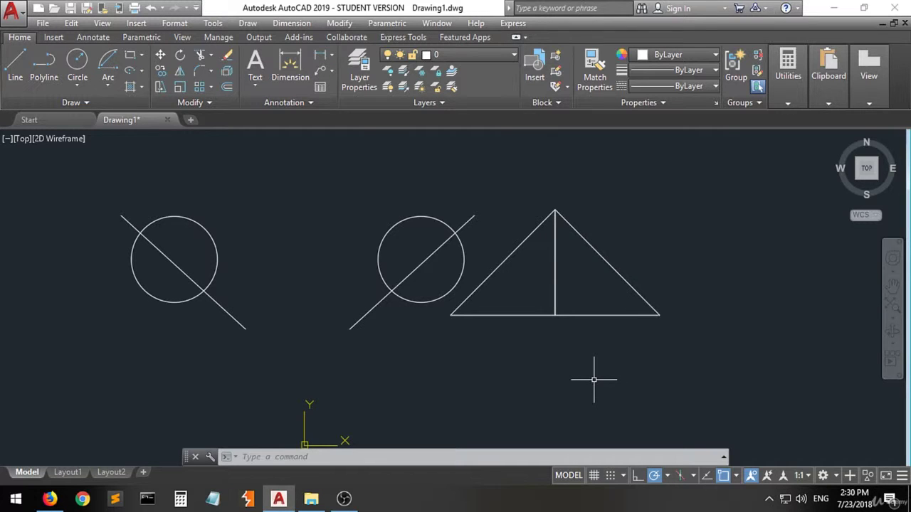
{"action": "type", "text": "50"}
{"action": "key", "text": "Return"}
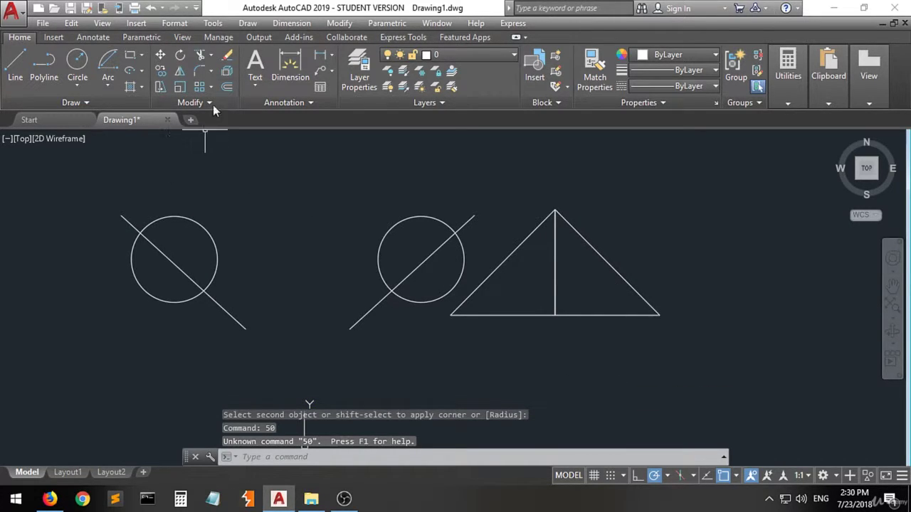
Step: Try to fillet the lower-right corner of the right-hand triangle, selecting its sloping edge and then its base
{"action": "left_click", "coordinate": [210, 71]}
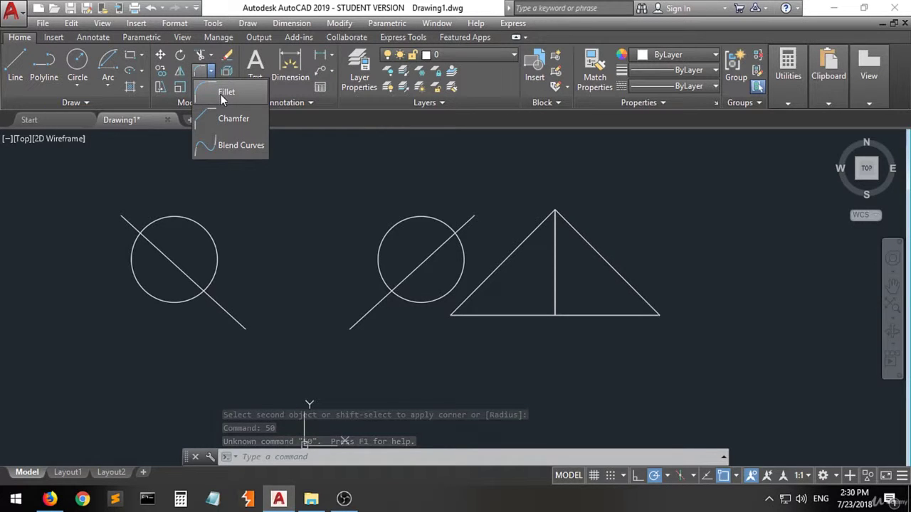
{"action": "left_click", "coordinate": [220, 94]}
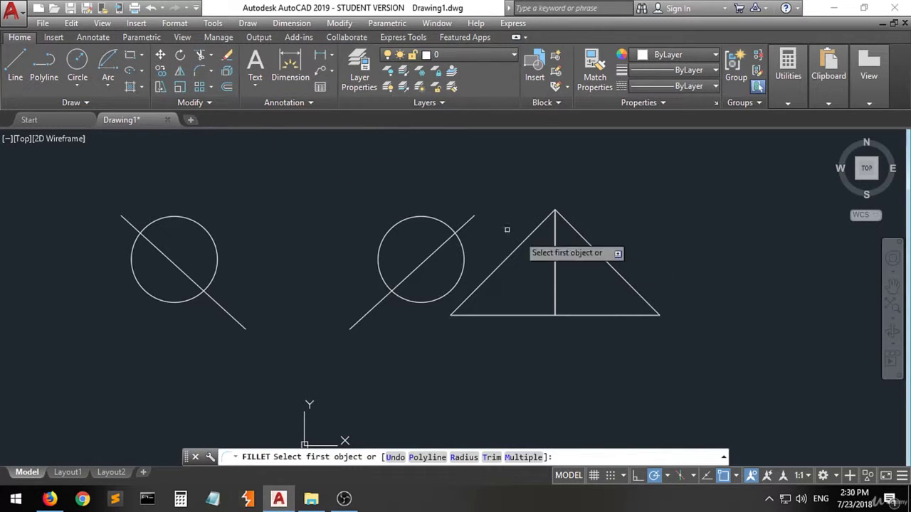
{"action": "left_click", "coordinate": [649, 302]}
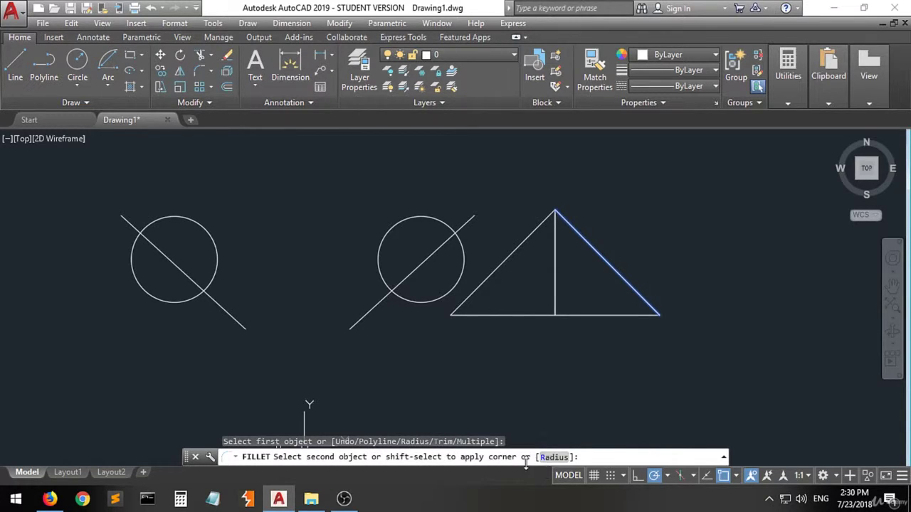
{"action": "left_click", "coordinate": [651, 315]}
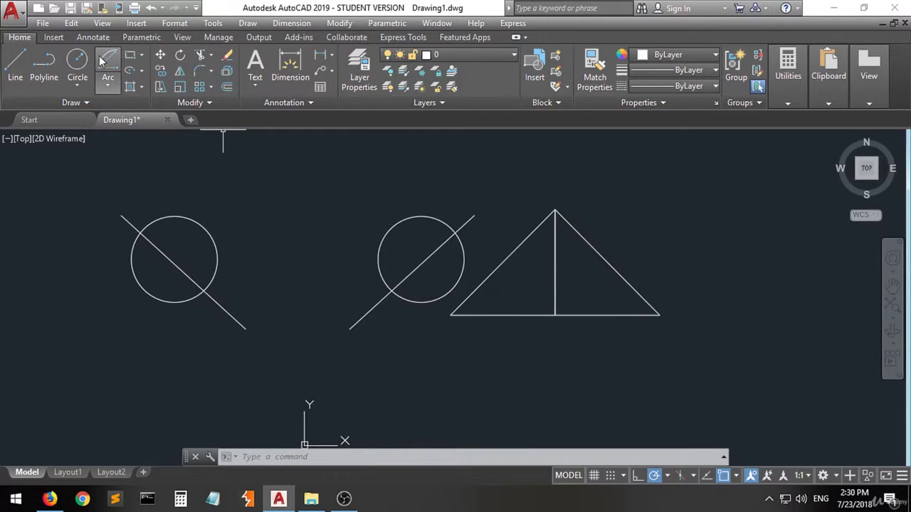
Step: Draw a small square to the right of the triangles and try to fillet its upper-right corner
{"action": "left_click", "coordinate": [130, 57]}
{"action": "left_click", "coordinate": [753, 196]}
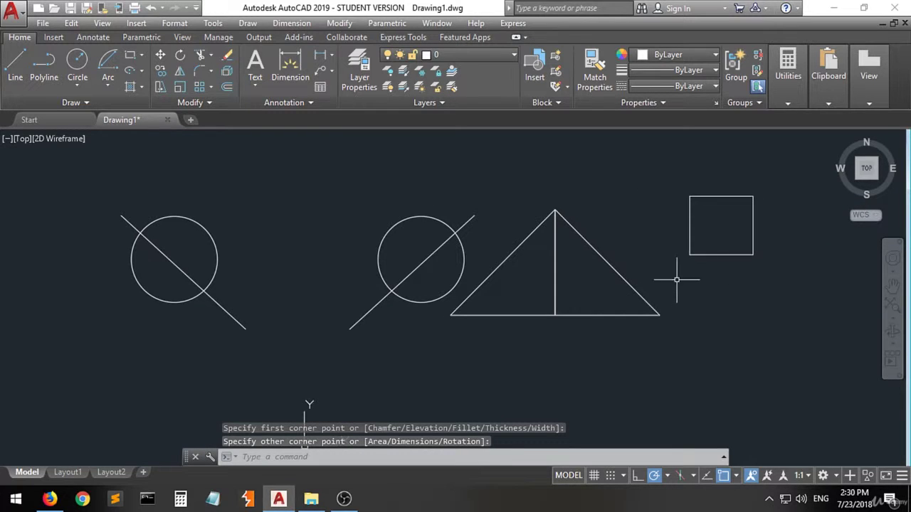
{"action": "left_click", "coordinate": [199, 71]}
{"action": "left_click", "coordinate": [740, 196]}
{"action": "left_click", "coordinate": [753, 203]}
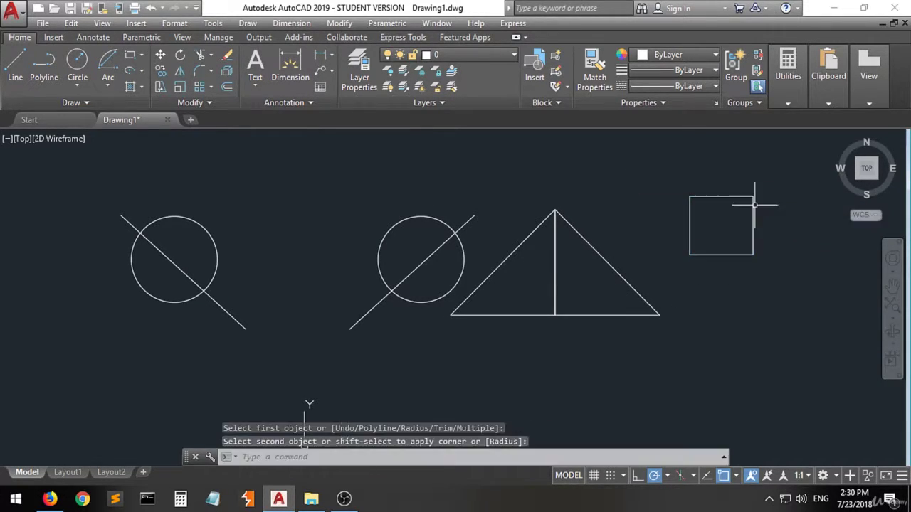
Step: Try to fillet the square's upper-left corner
{"action": "left_click", "coordinate": [752, 209]}
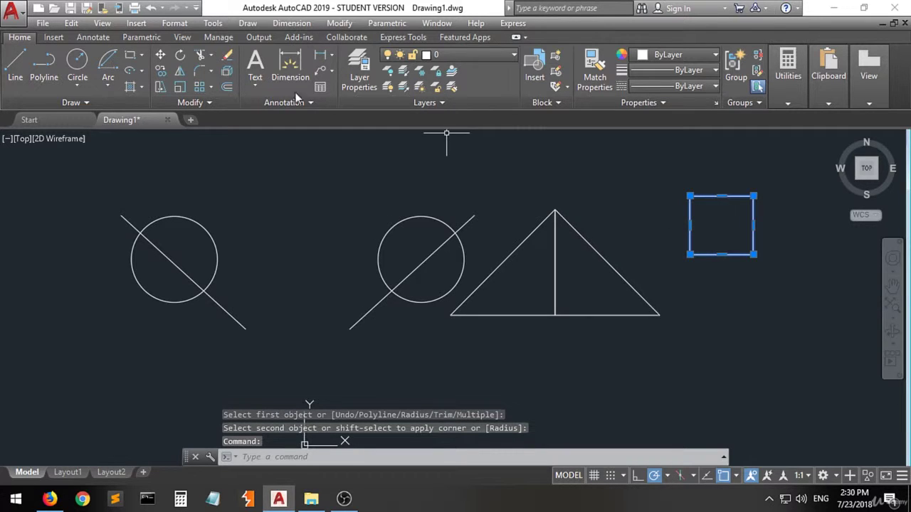
{"action": "left_click", "coordinate": [204, 71]}
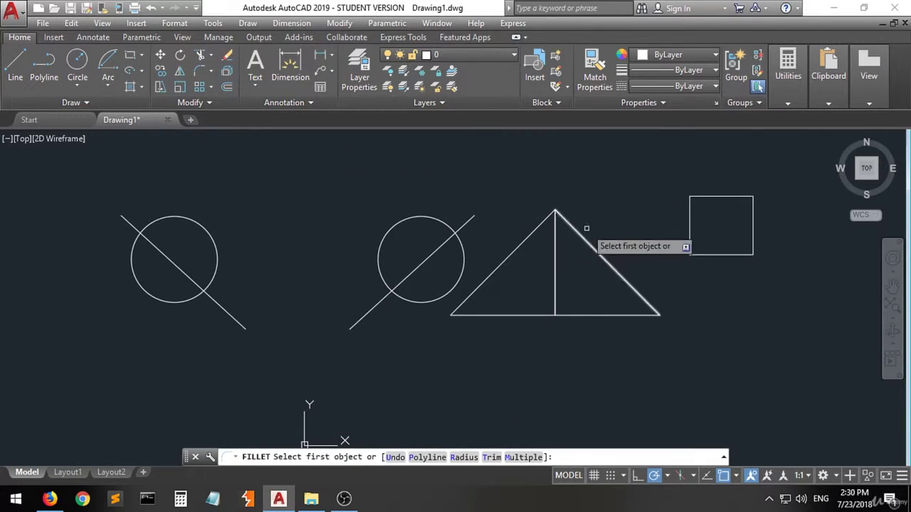
{"action": "left_click", "coordinate": [691, 202]}
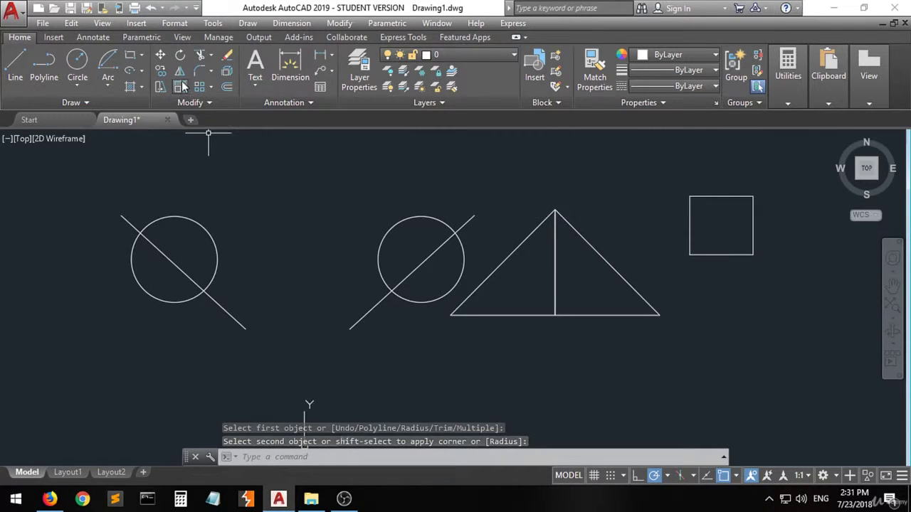
Step: Try to fillet the corner between the right-hand triangle's vertical edge and its base
{"action": "left_click", "coordinate": [200, 70]}
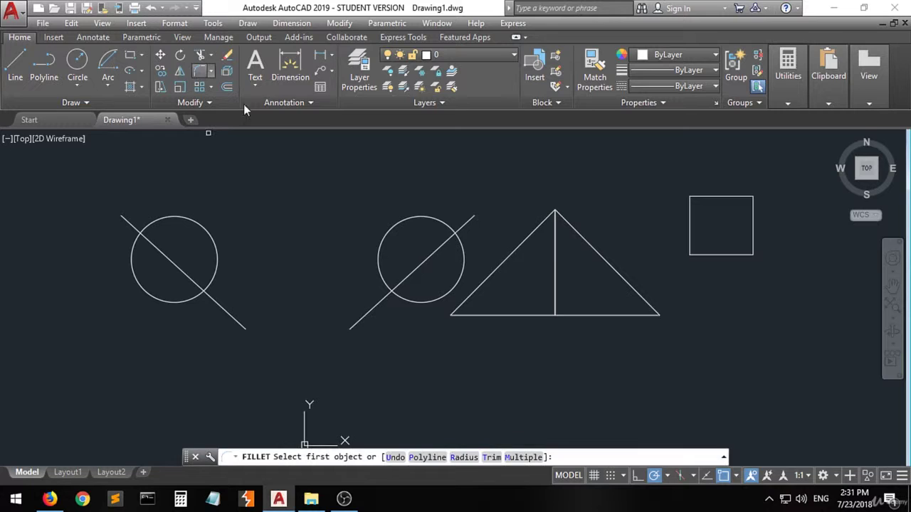
{"action": "left_click", "coordinate": [554, 305]}
{"action": "left_click", "coordinate": [573, 316]}
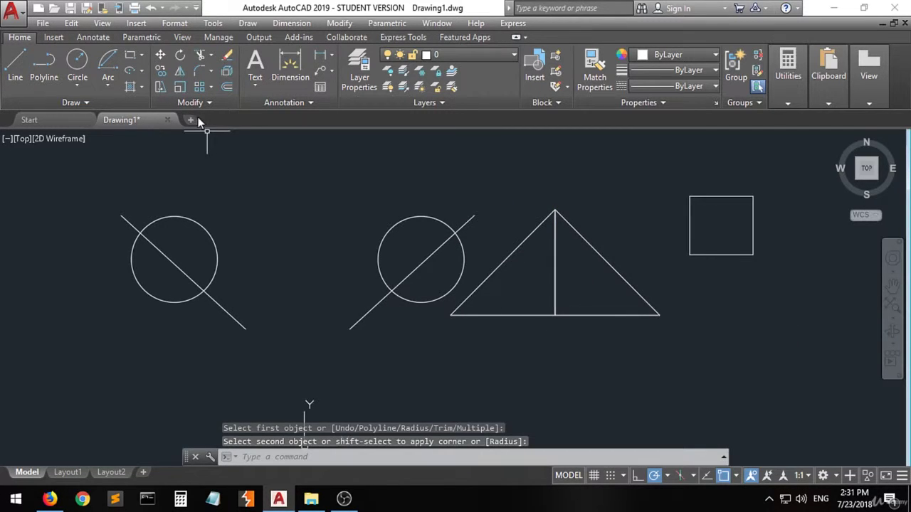